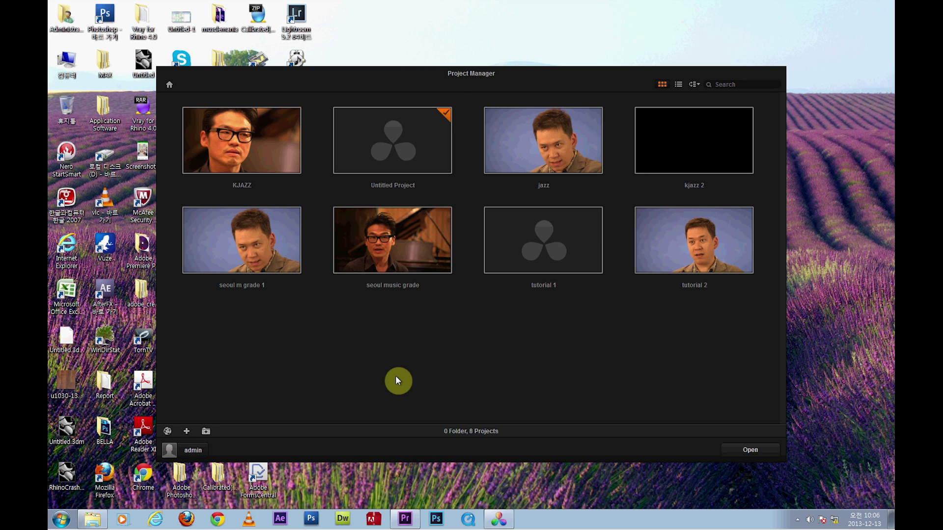
Bring Premiere Pro forward and scrub Sequence 01 back to the AA0005_01 shot
left_click(407, 522)
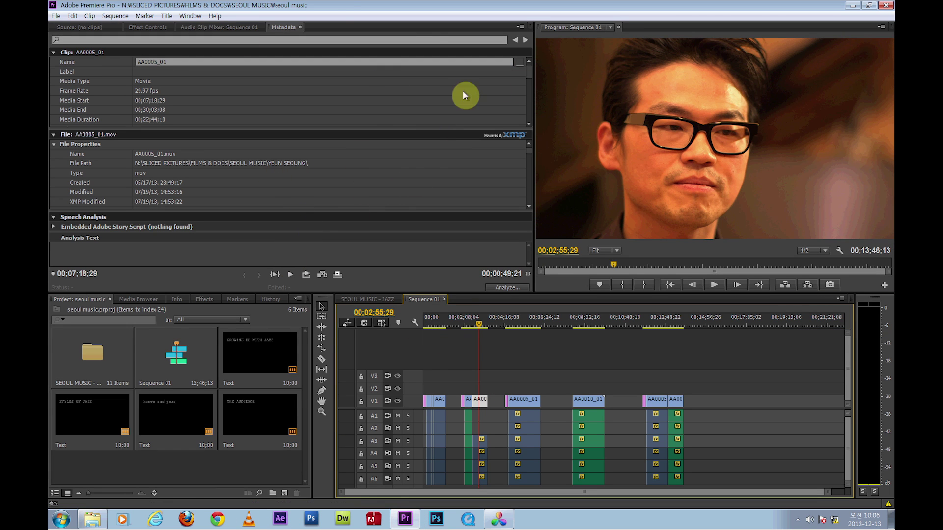
left_click(474, 326)
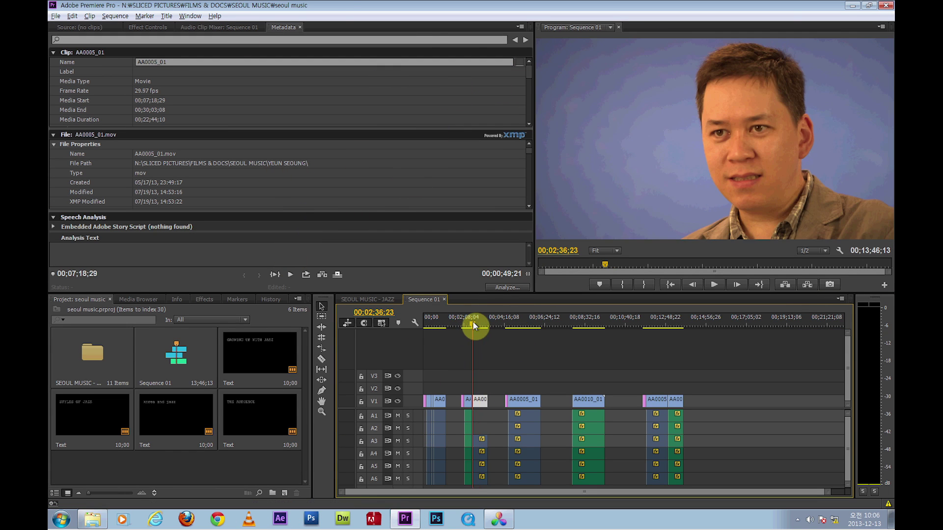
left_click_drag(474, 326, 588, 323)
left_click(527, 342)
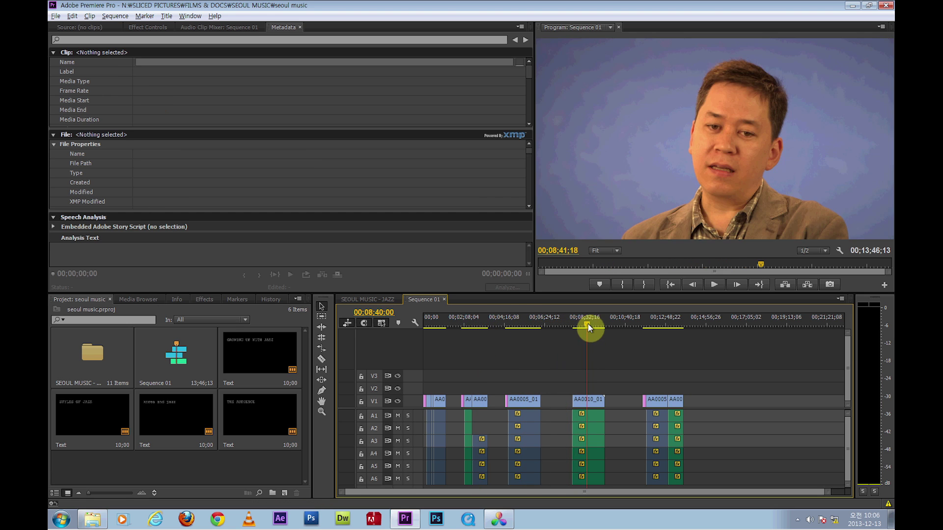
left_click(522, 323)
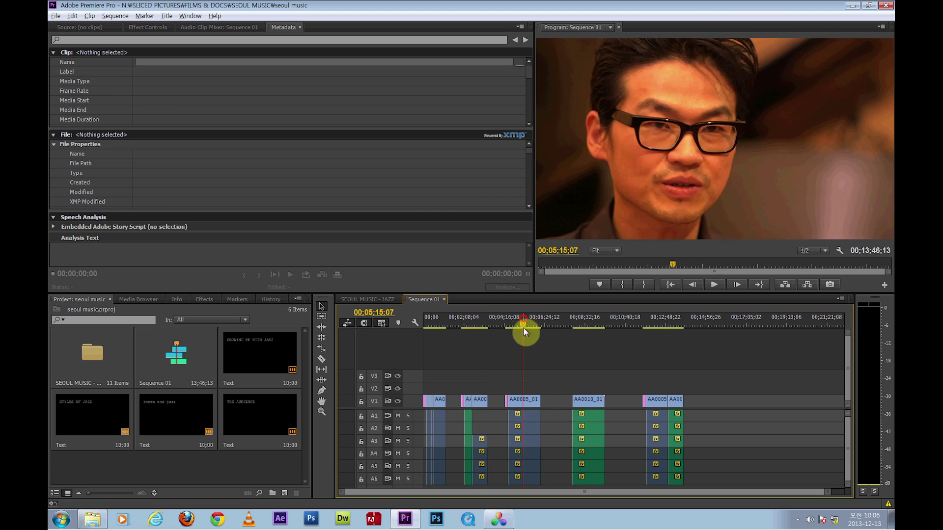
left_click_drag(570, 357, 511, 420)
left_click(490, 358)
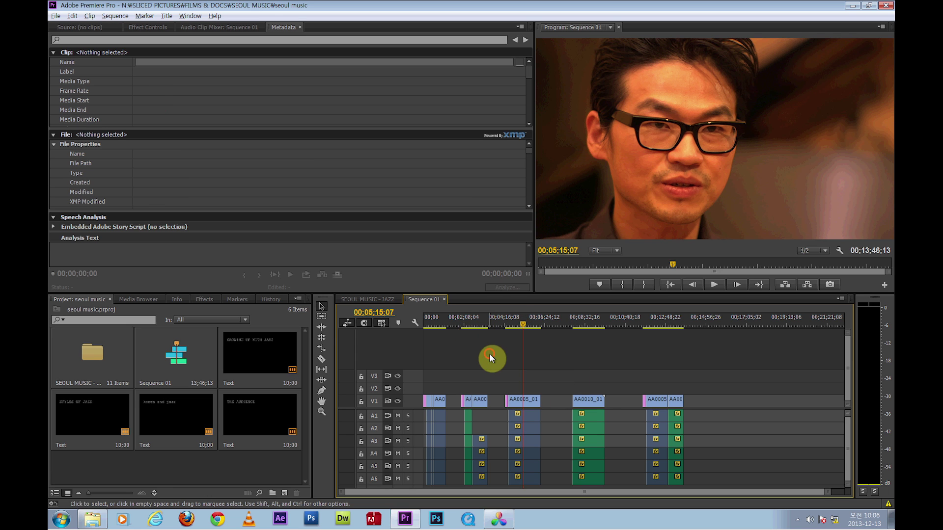
Review Sequence 01's sequence settings and close them unchanged
left_click(117, 16)
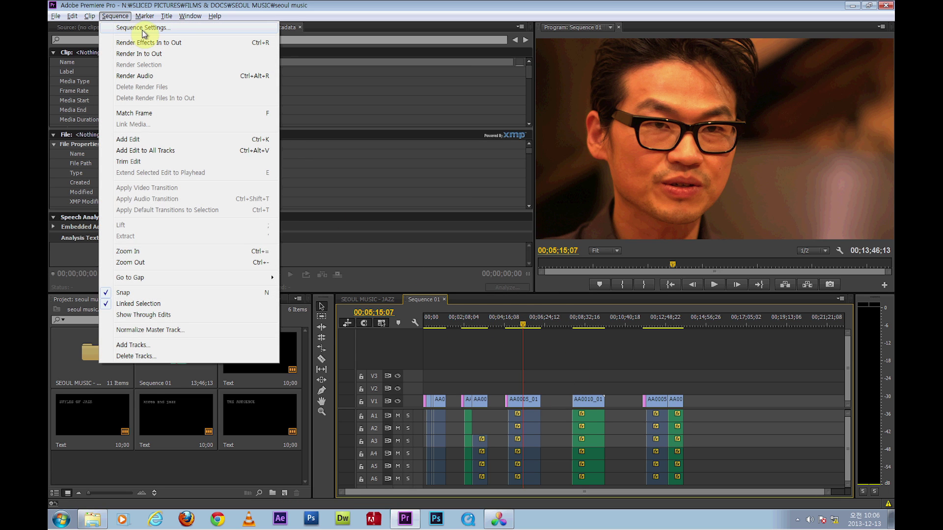
left_click(183, 29)
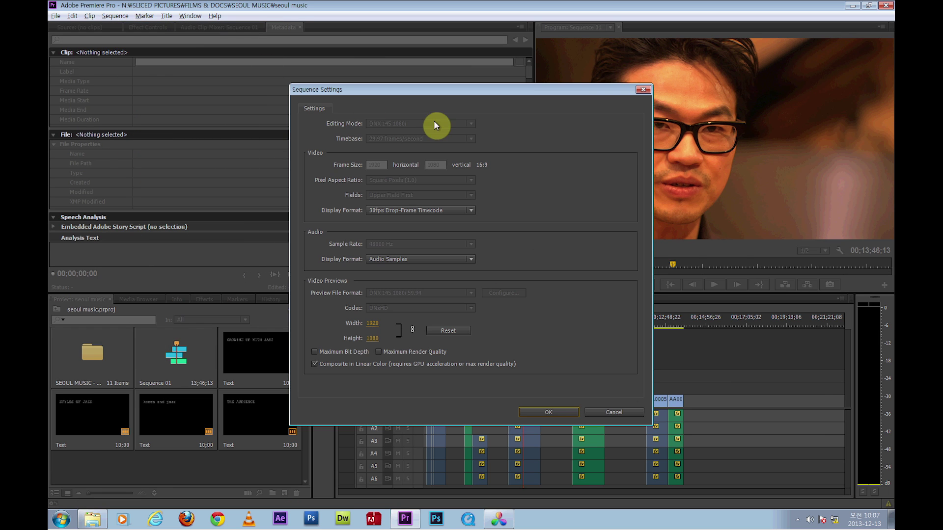
left_click_drag(445, 91, 452, 58)
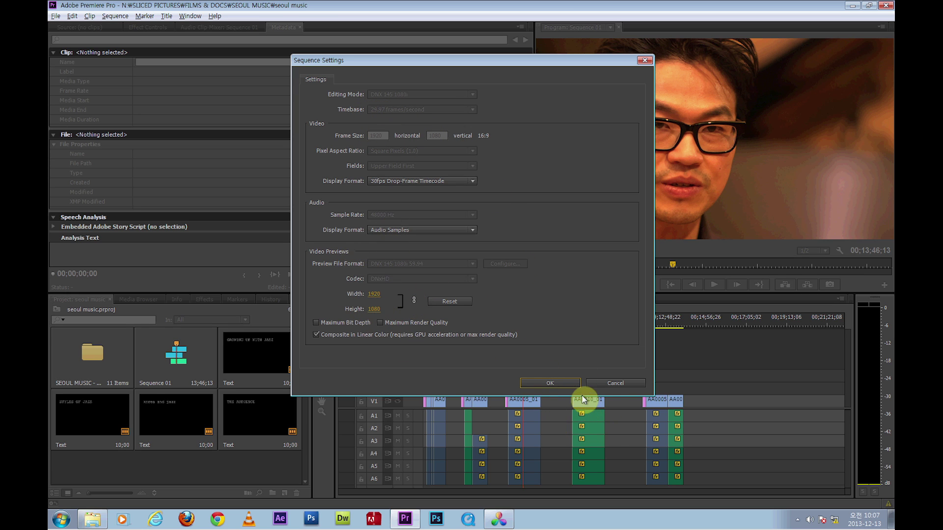
left_click(566, 383)
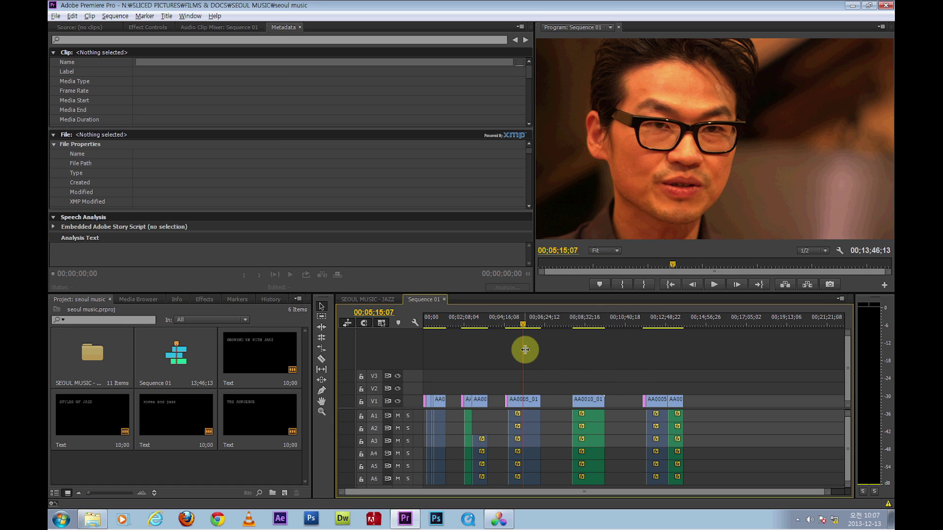
left_click(524, 402)
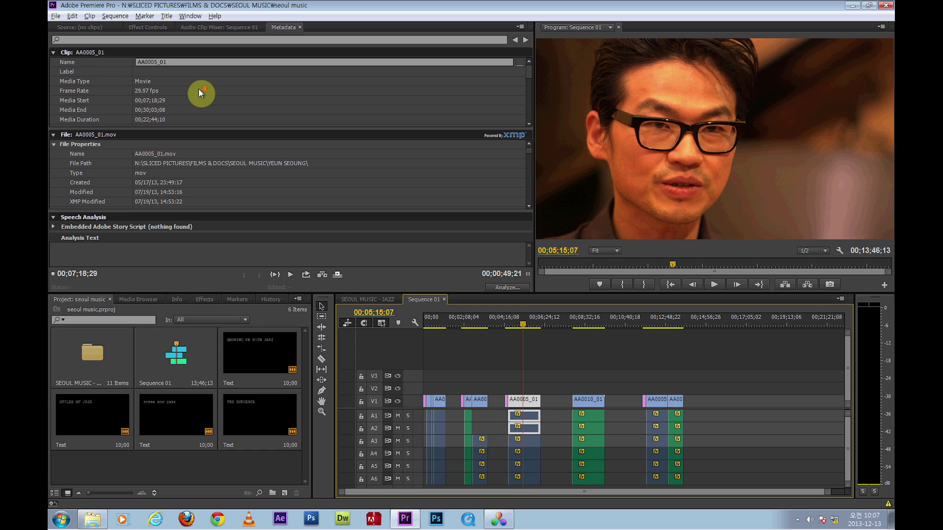
scroll(198, 88, "down", 1)
scroll(198, 89, "down", 1)
scroll(198, 89, "down", 1)
scroll(196, 86, "down", 1)
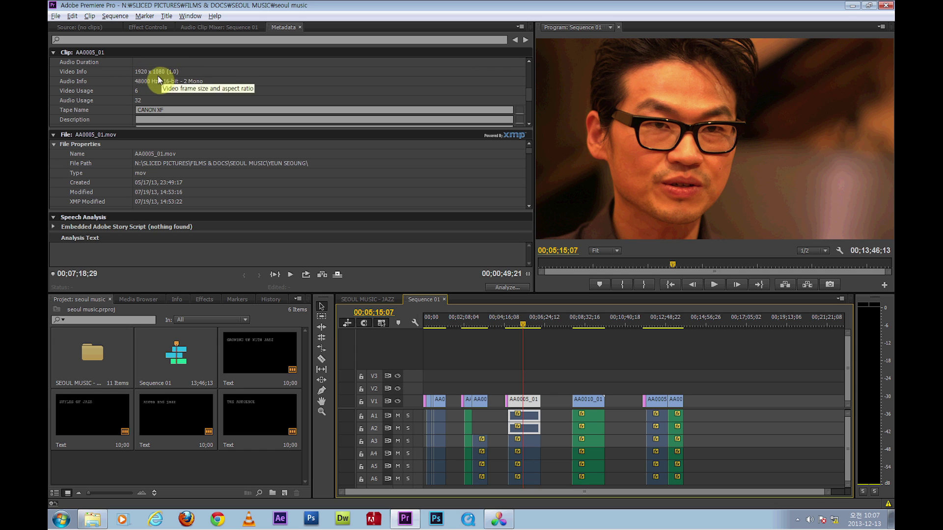
left_click(544, 344)
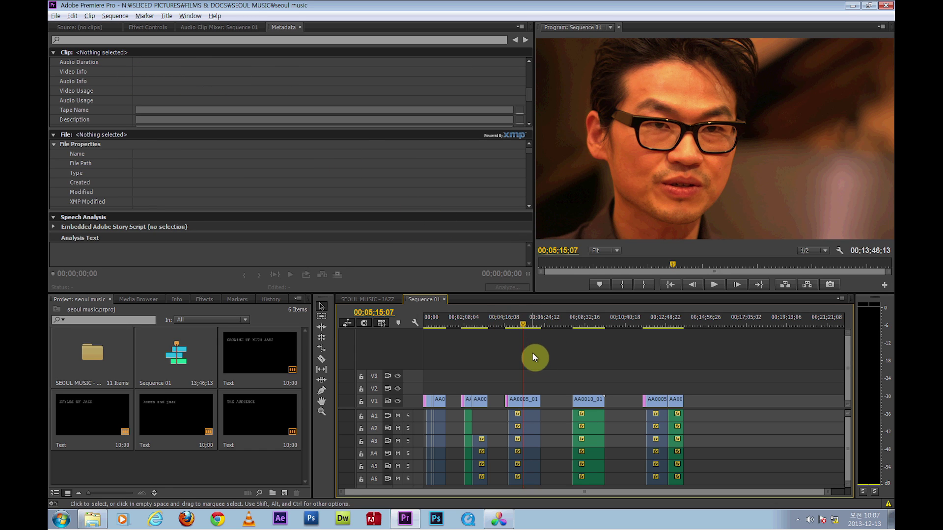
left_click(531, 398)
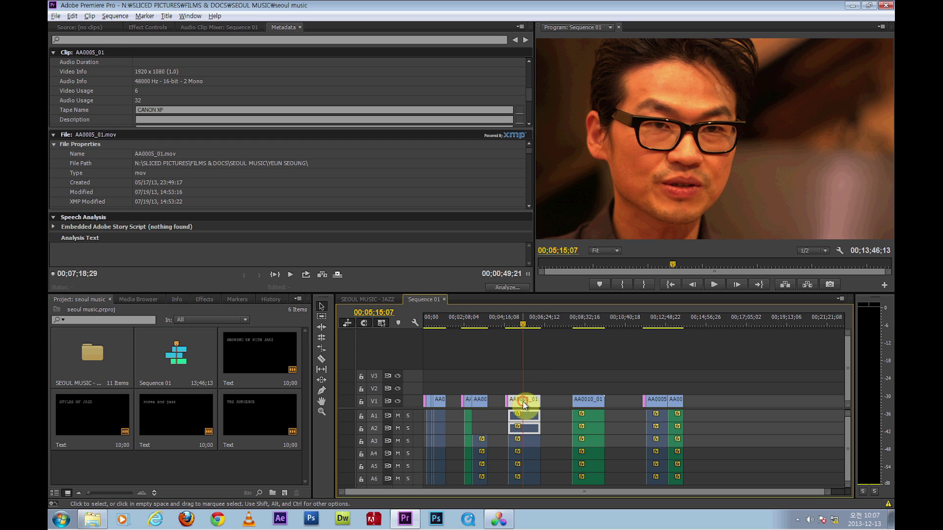
left_click(535, 357)
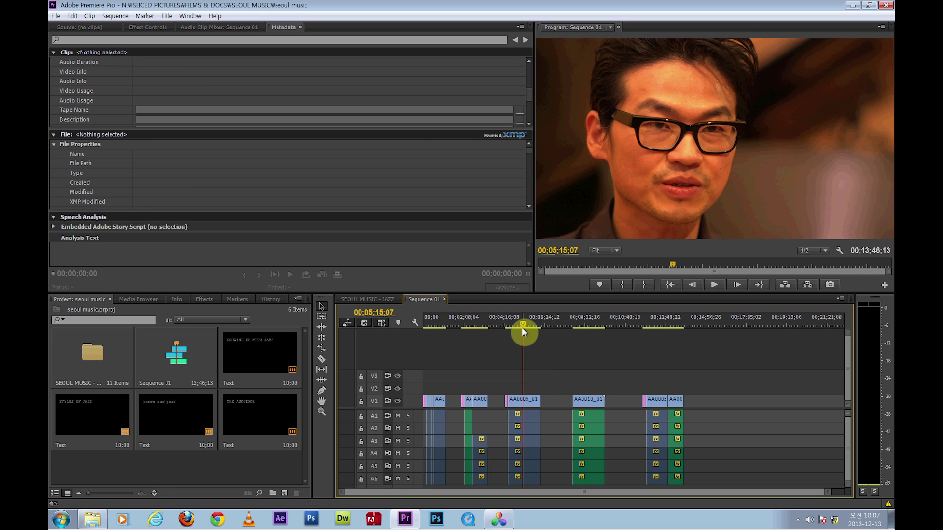
left_click_drag(526, 321, 522, 319)
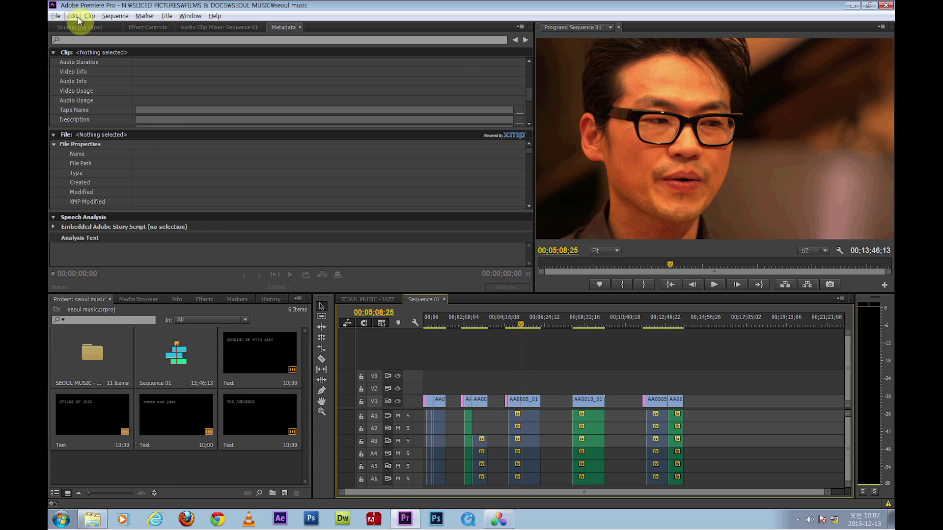
Export Sequence 01 as a Final Cut Pro XML file named jazz2
left_click(55, 16)
left_click(56, 15)
mouse_move(74, 288)
left_click(275, 377)
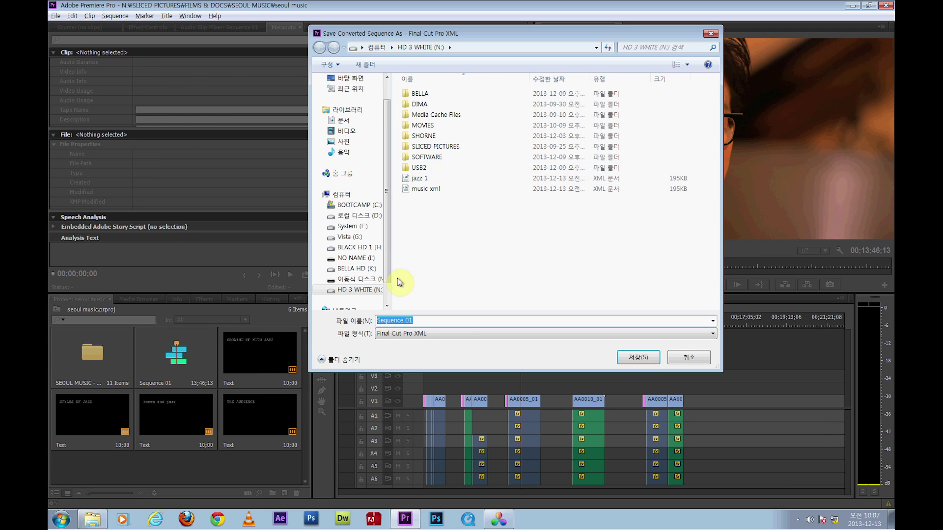
left_click(411, 179)
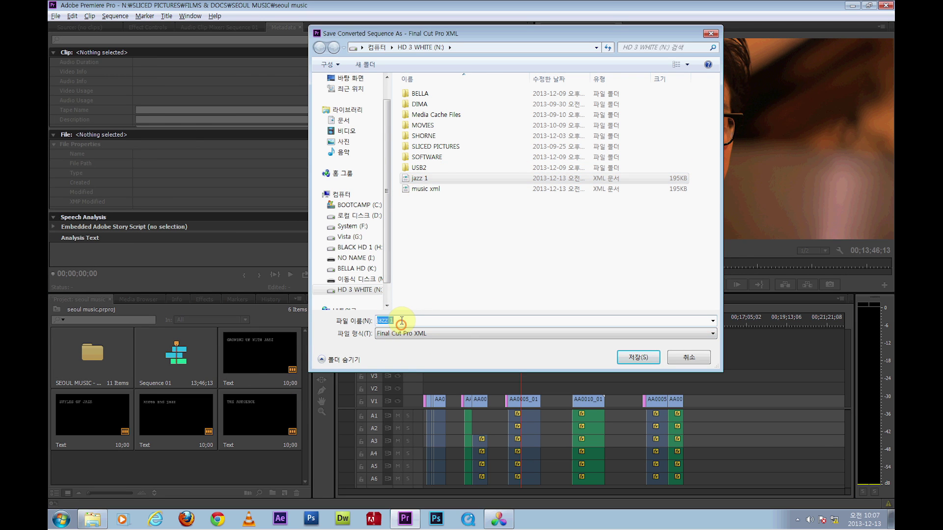
type("2")
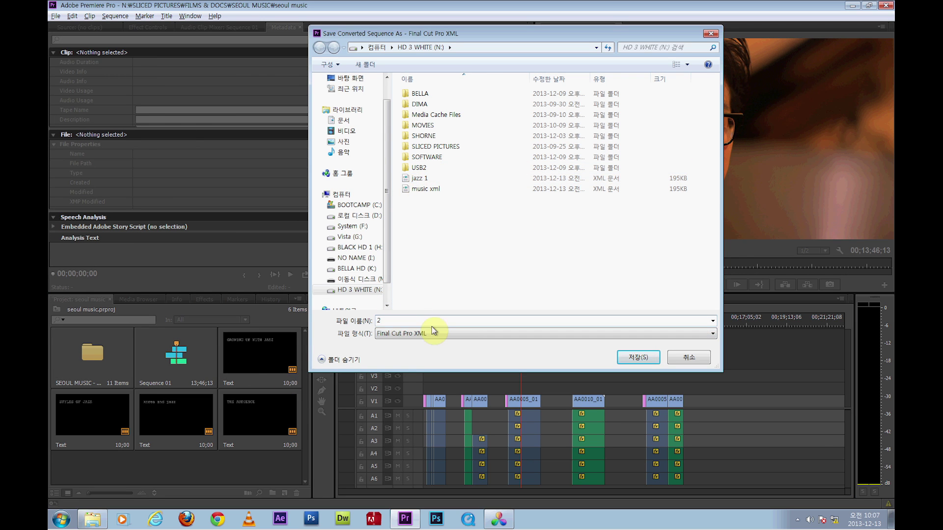
key("BackSpace")
type("jazz2")
left_click(636, 358)
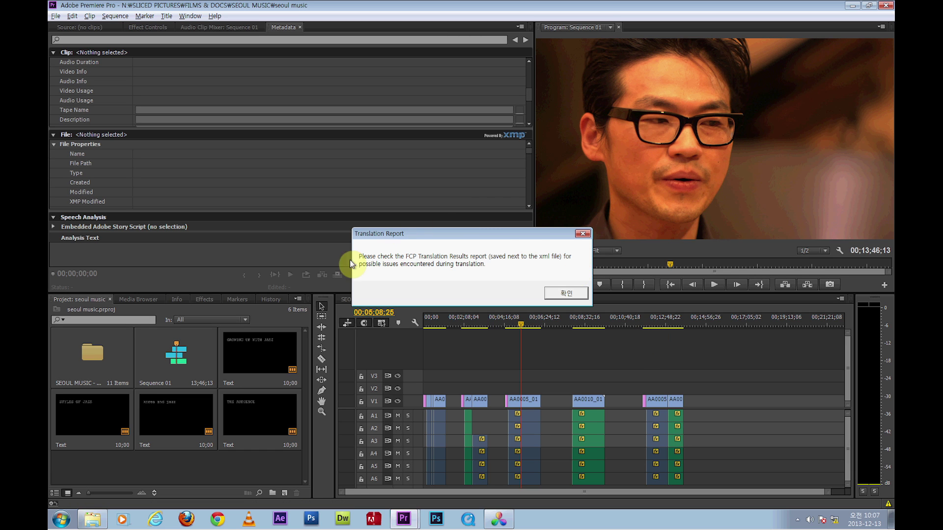
Dismiss the Translation Report and scrub through the sequence
mouse_move(496, 230)
left_mouse_down()
mouse_move(465, 229)
mouse_move(406, 163)
left_mouse_up()
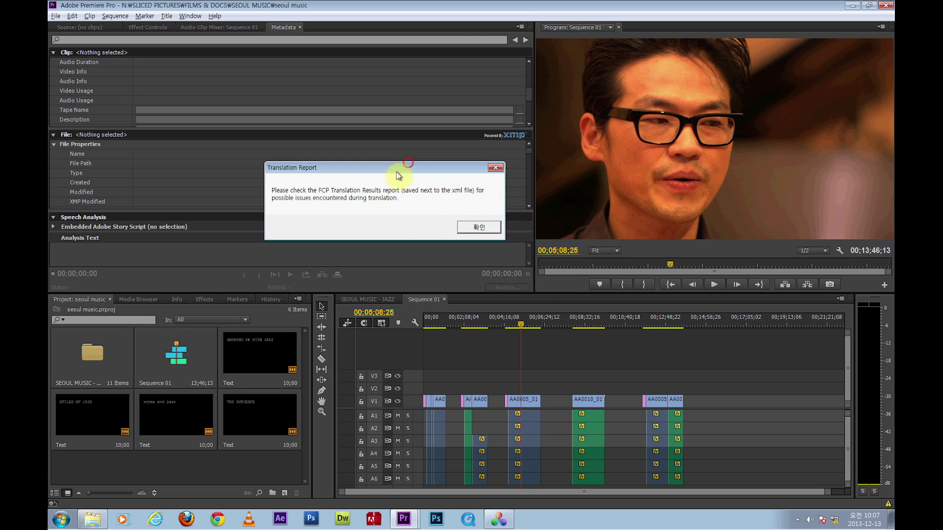
left_click(482, 226)
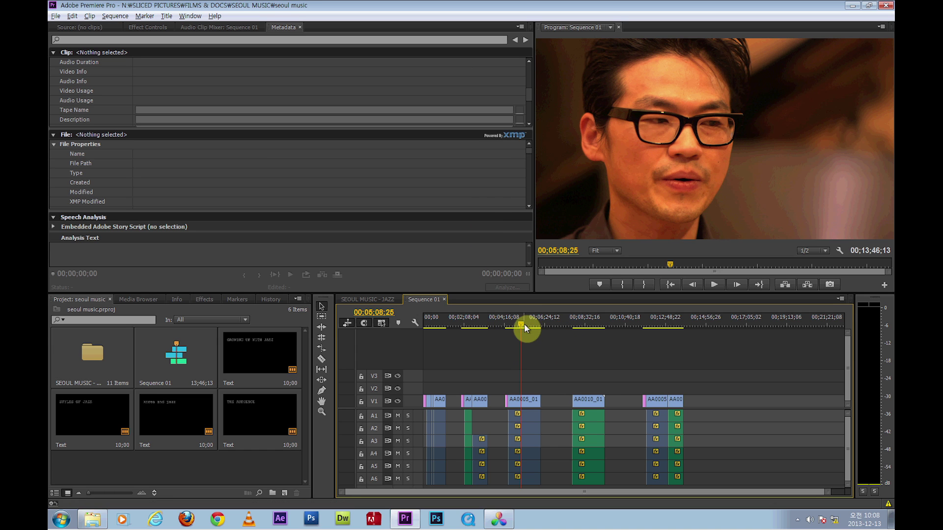
left_click_drag(525, 327, 542, 320)
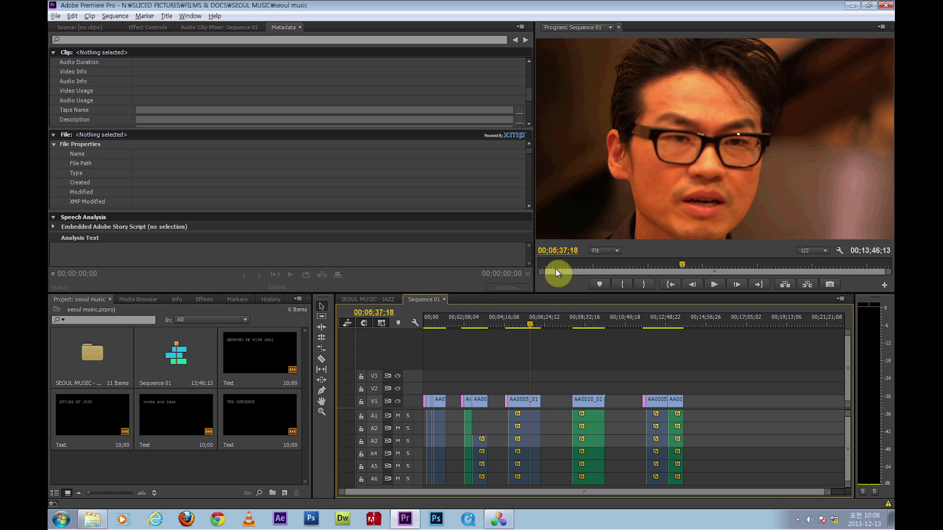
Switch to Resolve, create a new project named jazz2 and open it
key("alt+Tab")
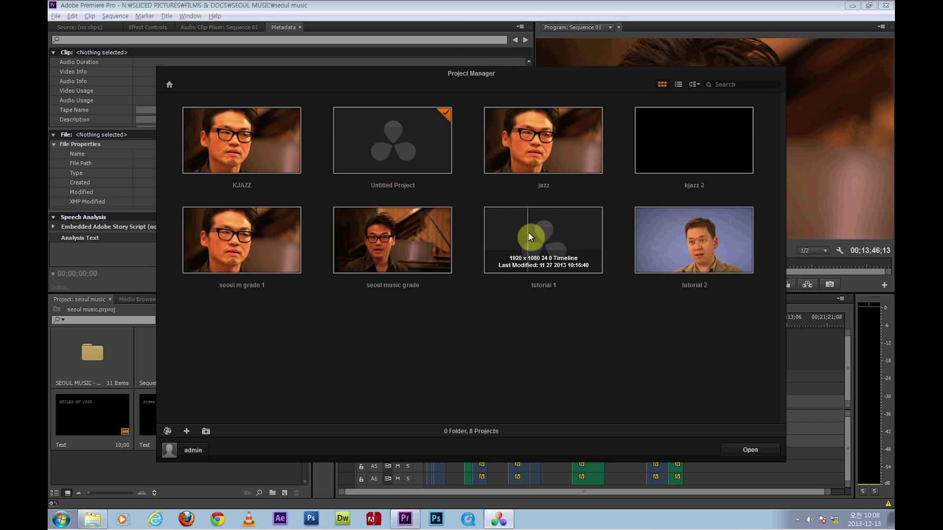
left_click(186, 432)
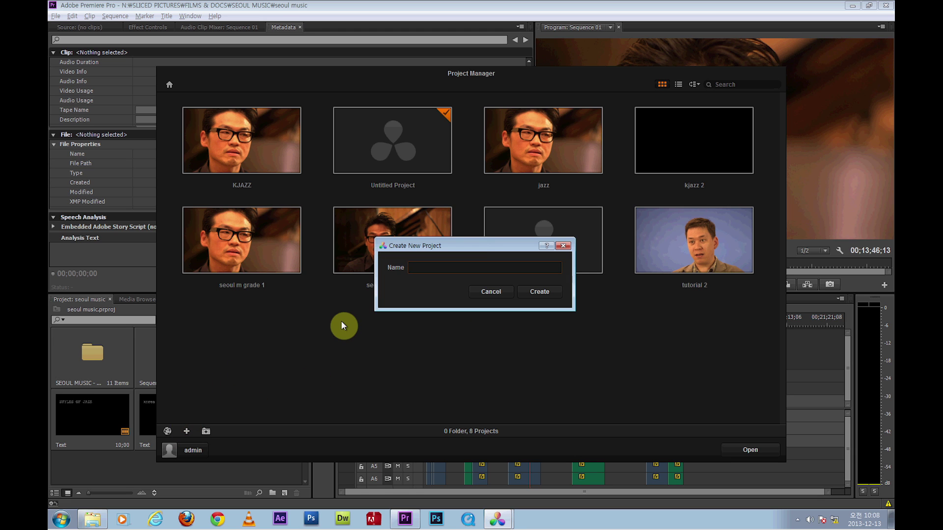
type("jazz2")
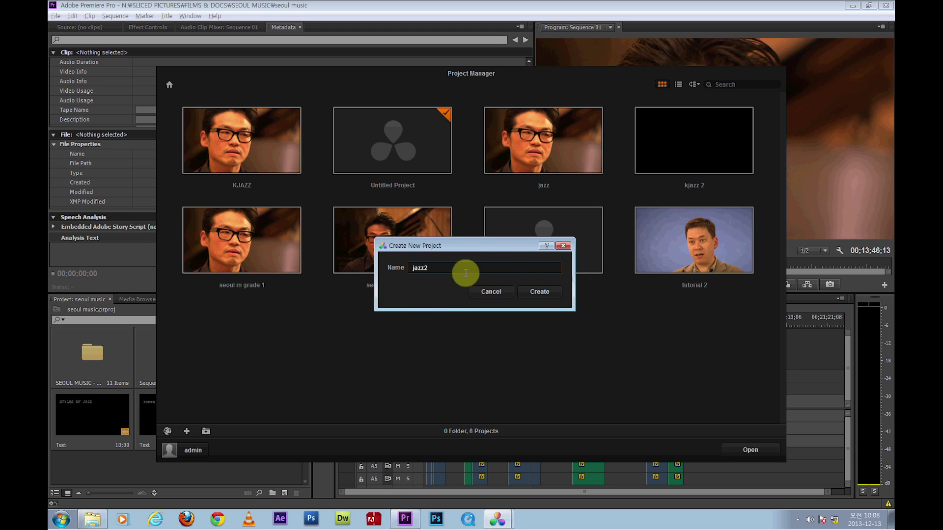
left_click(545, 291)
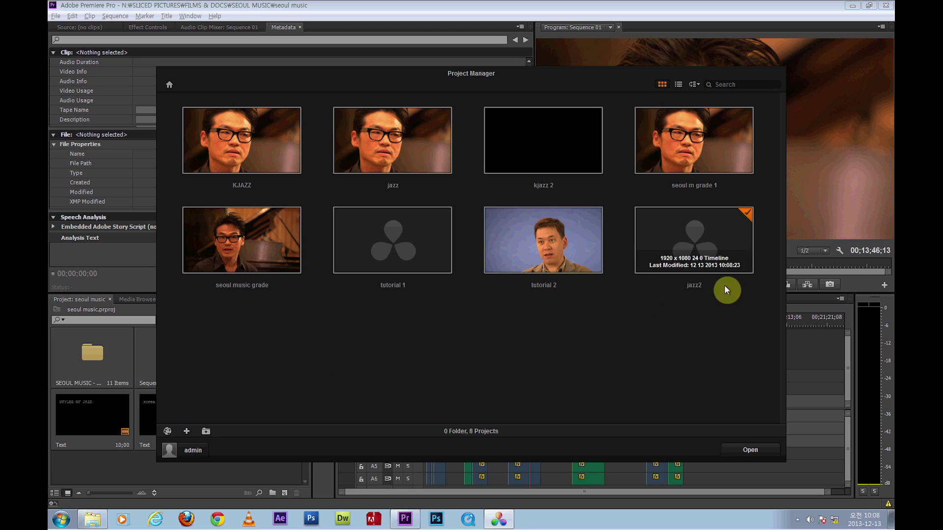
left_click(695, 255)
left_click(753, 448)
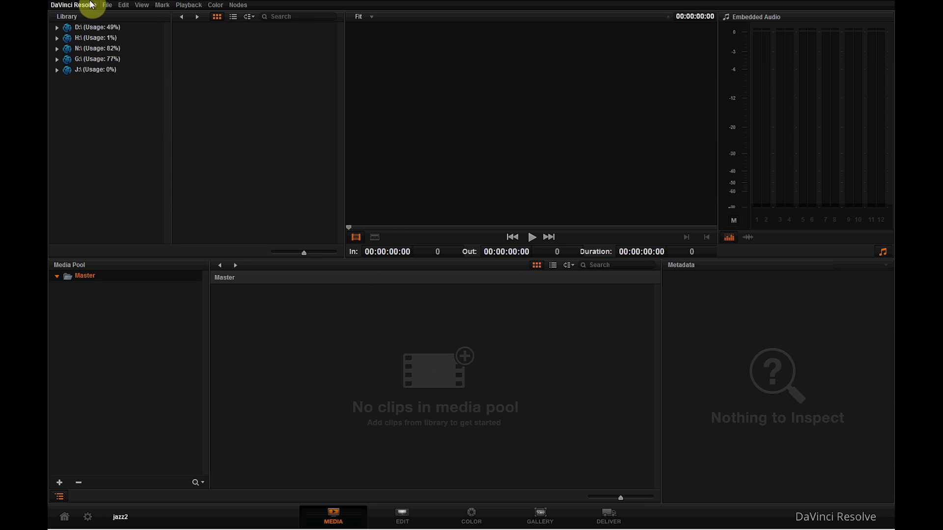
In Project Settings, calculate timecode at 29.97 fps
left_click(107, 5)
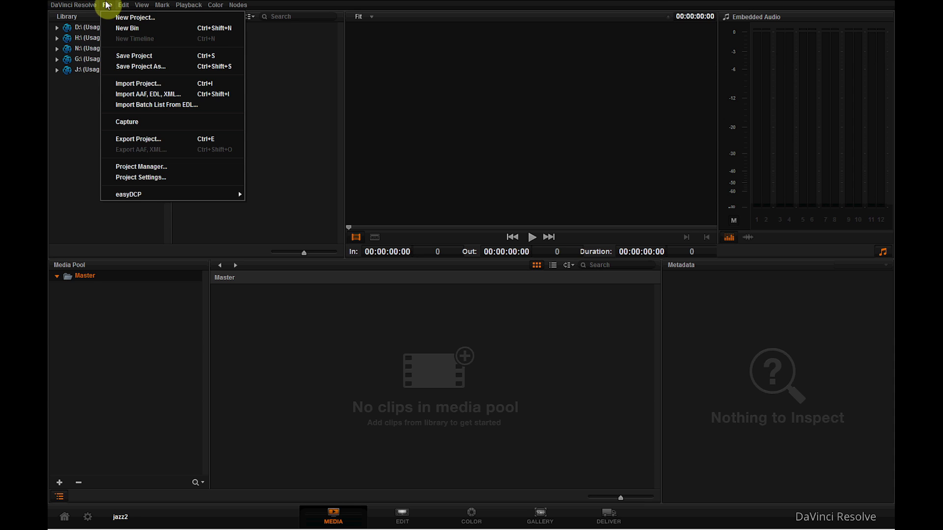
left_click(164, 180)
left_click_drag(577, 86, 529, 60)
scroll(331, 189, "down", 5)
scroll(397, 271, "down", 2)
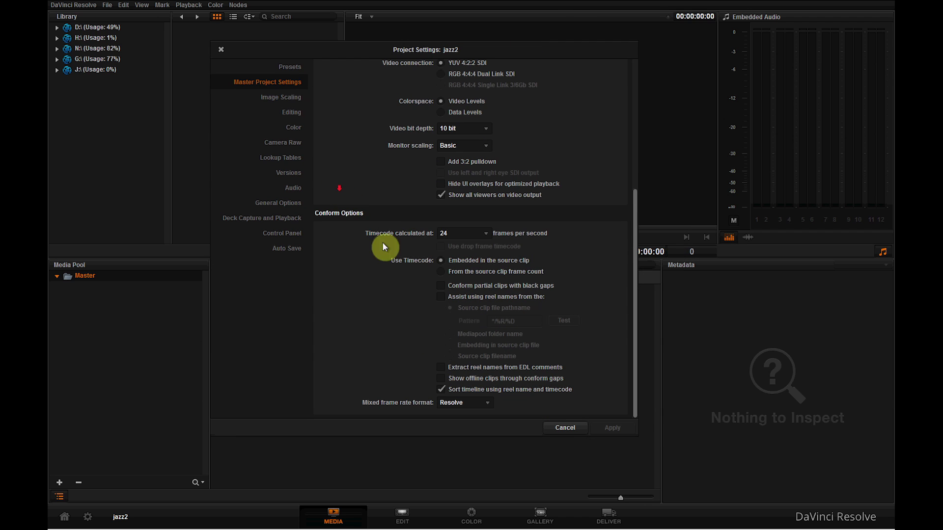
left_click(450, 235)
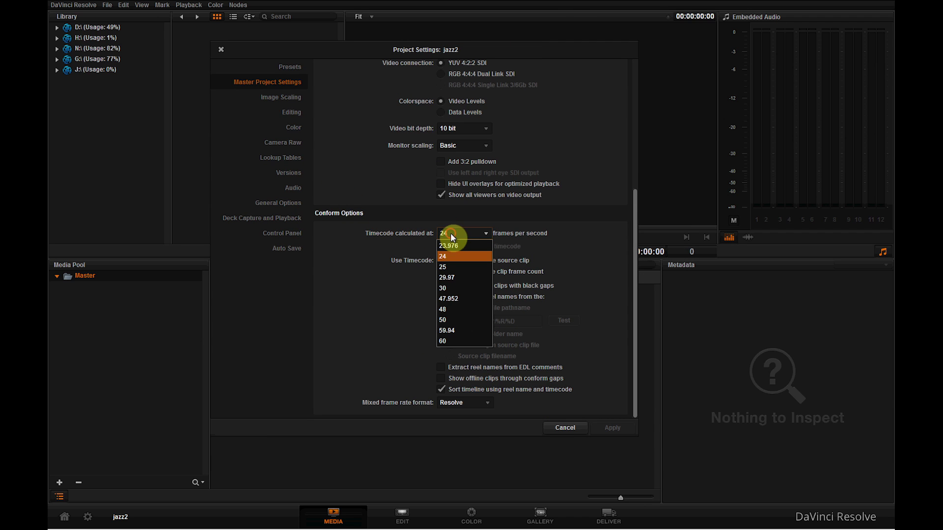
left_click(447, 278)
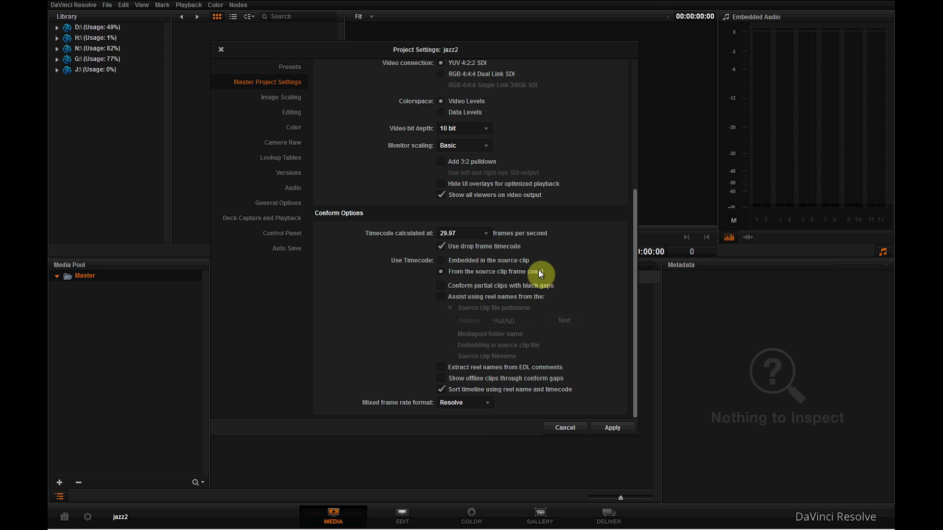
scroll(617, 268, "up", 2)
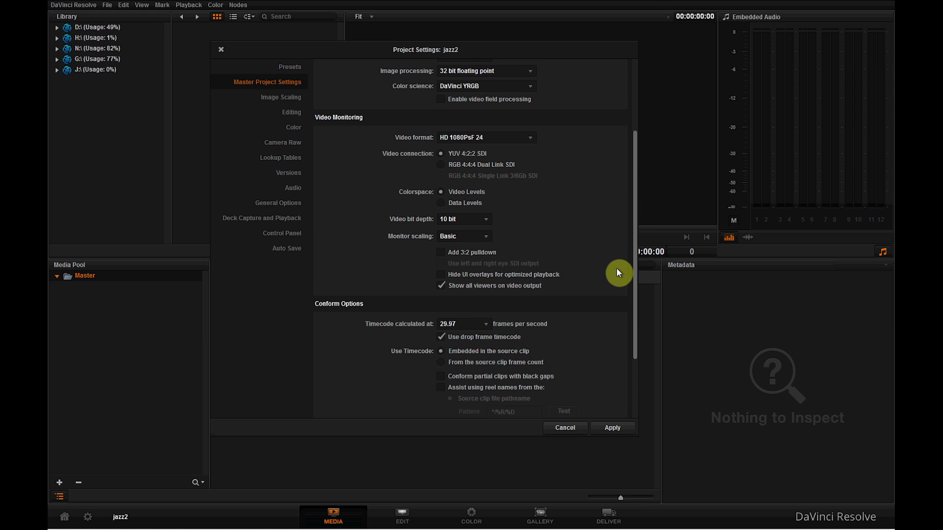
scroll(617, 268, "up", 3)
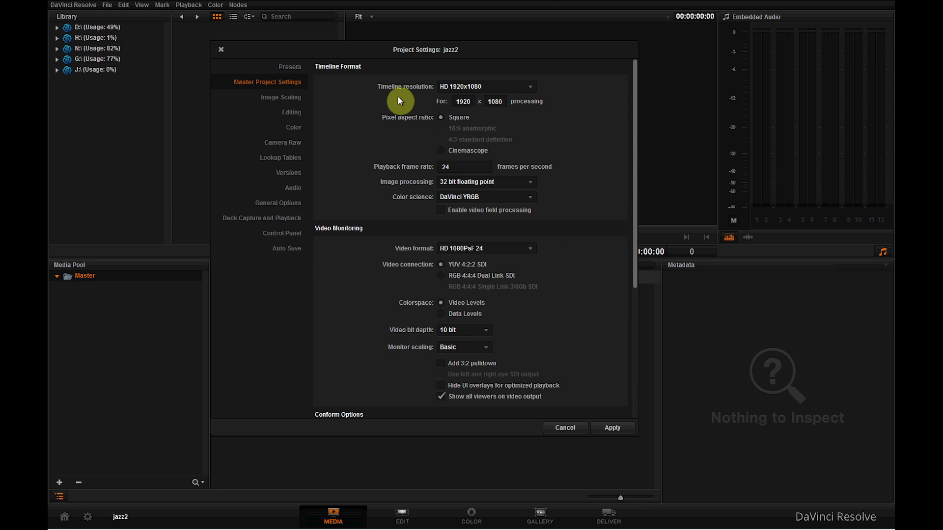
Keep the 1920x1080 resolution, set playback to 29.97 and monitoring to HD 1080p 29.97
left_click(503, 87)
scroll(492, 131, "down", 2)
scroll(496, 132, "down", 2)
scroll(503, 132, "down", 3)
scroll(503, 131, "up", 5)
scroll(504, 131, "down", 7)
scroll(503, 131, "up", 3)
scroll(531, 130, "up", 3)
left_click(584, 128)
left_click(453, 167)
type("29.97")
scroll(394, 195, "down", 2)
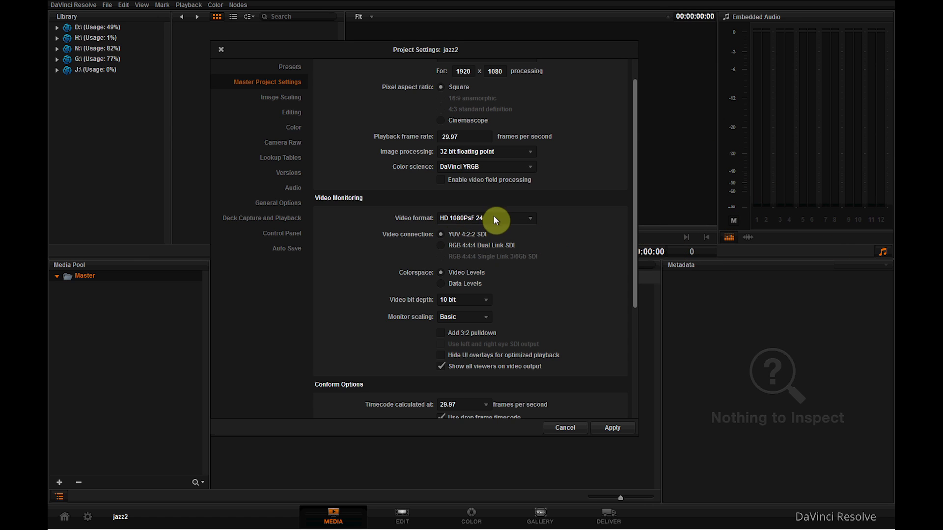
left_click(494, 218)
scroll(500, 258, "down", 3)
scroll(502, 250, "down", 3)
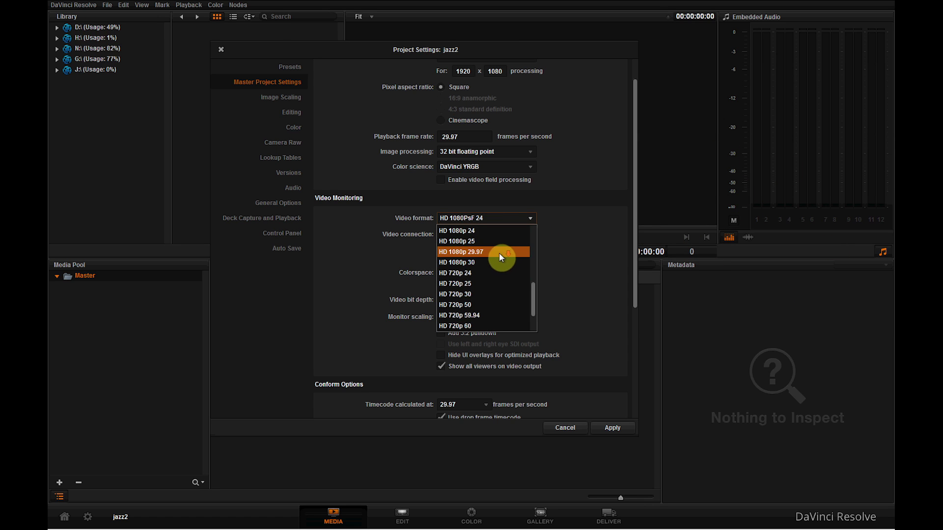
left_click(499, 254)
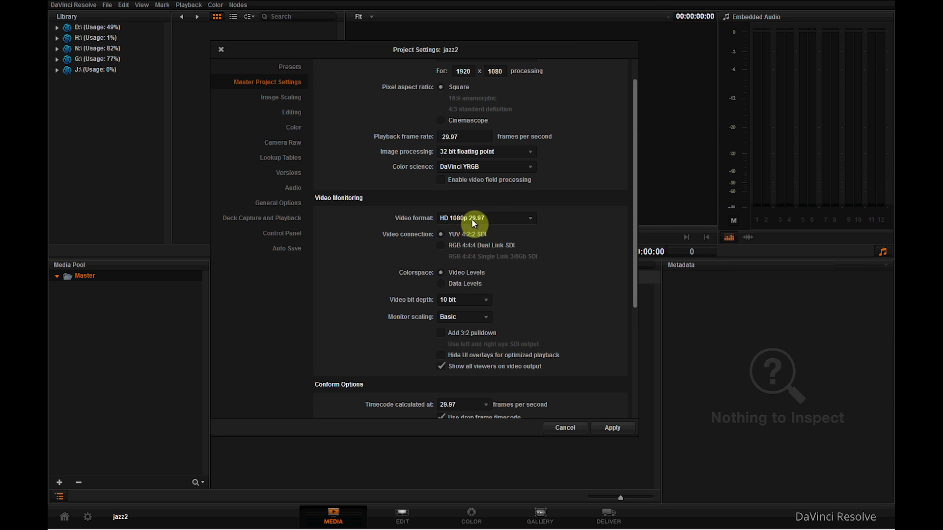
scroll(564, 219, "down", 4)
scroll(587, 218, "down", 1)
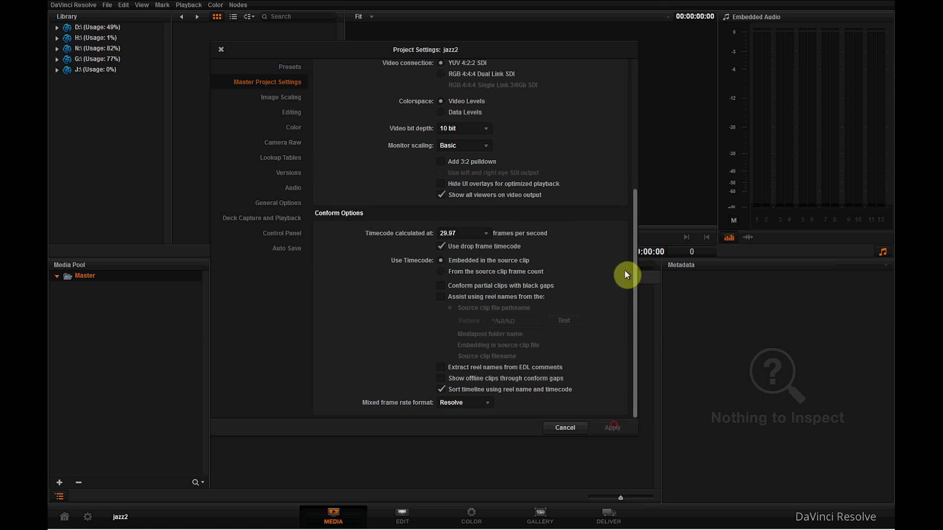
left_click(257, 219)
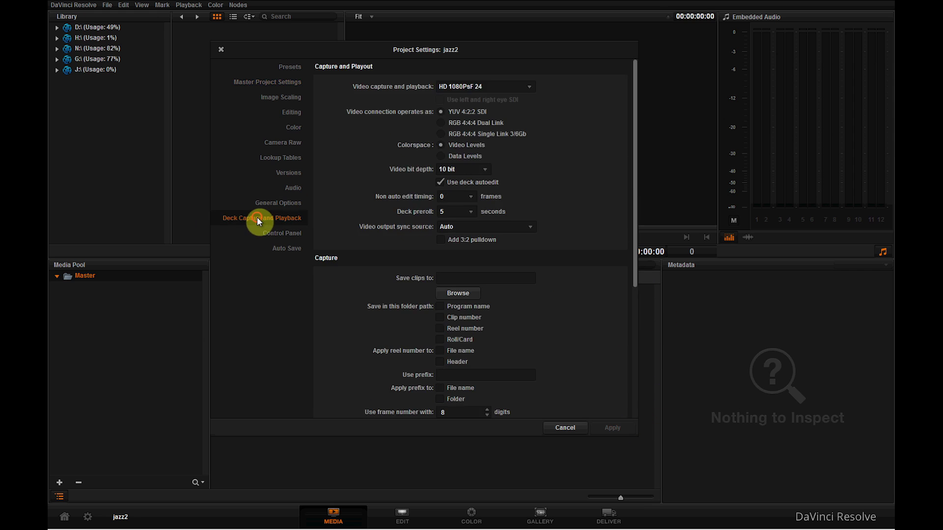
Set deck capture and playback to HD 1080p 29.97, check the connection, and close settings
left_click(526, 87)
scroll(508, 137, "up", 4)
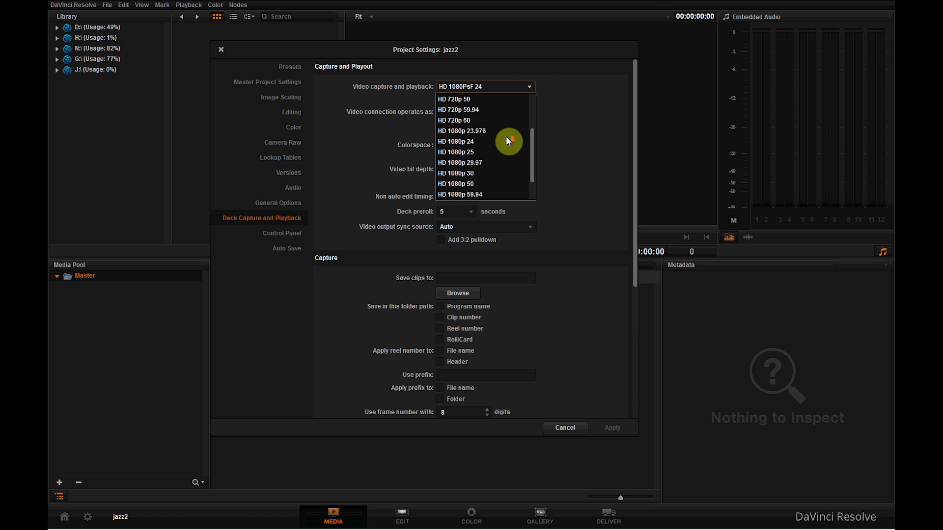
left_click(477, 166)
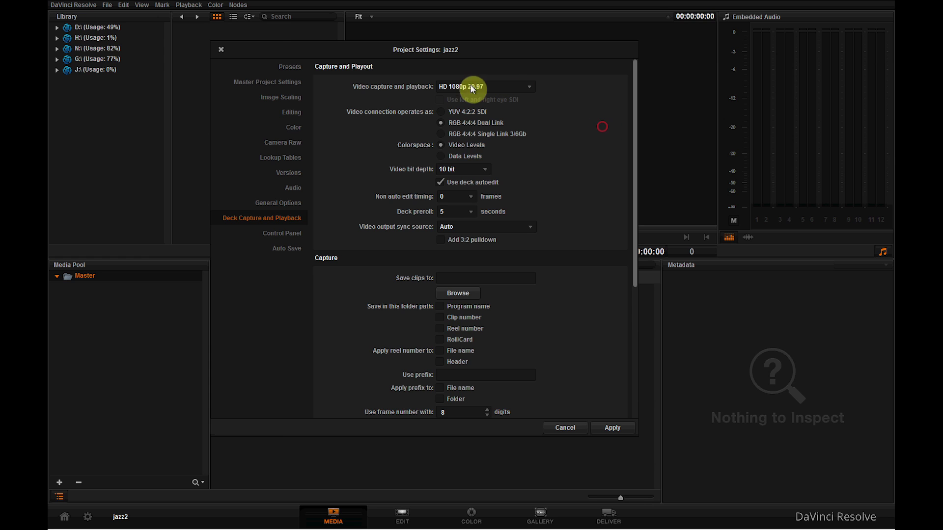
left_click(472, 124)
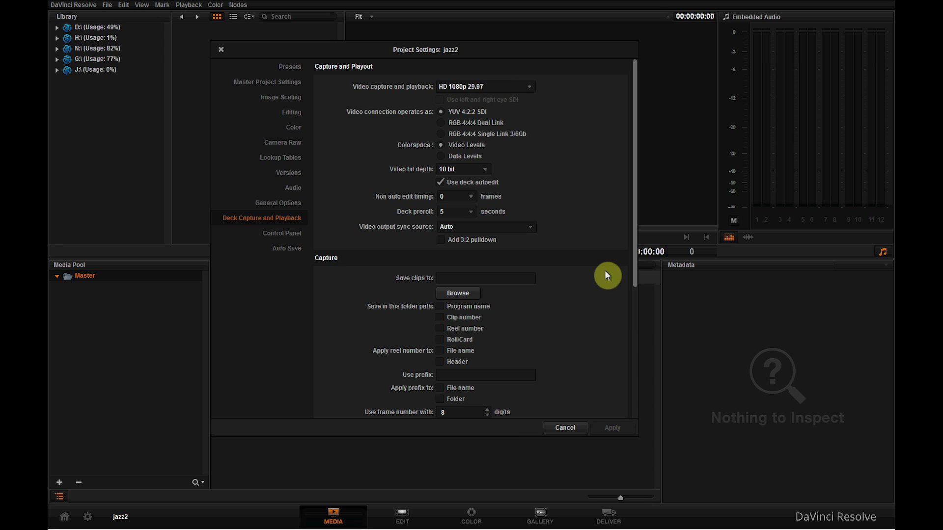
left_click(221, 51)
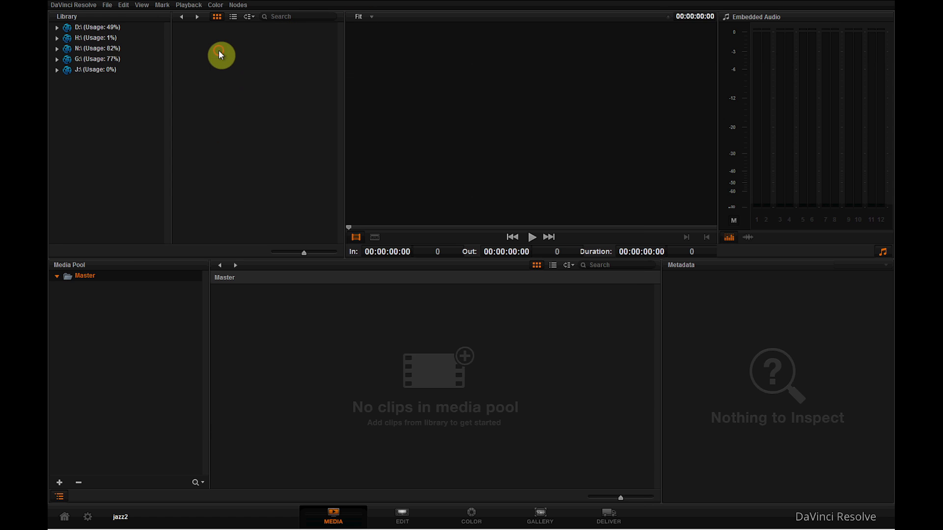
left_click(96, 47)
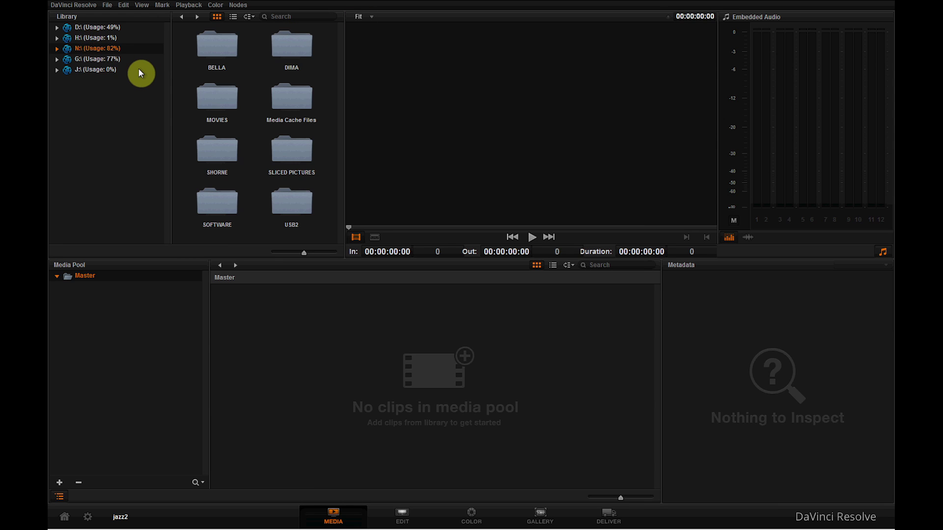
double_click(303, 159)
double_click(297, 154)
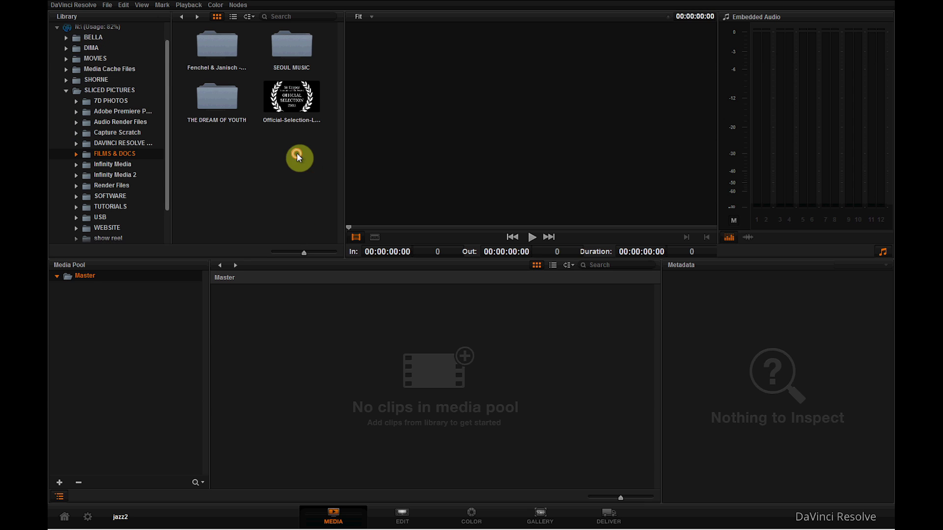
double_click(288, 51)
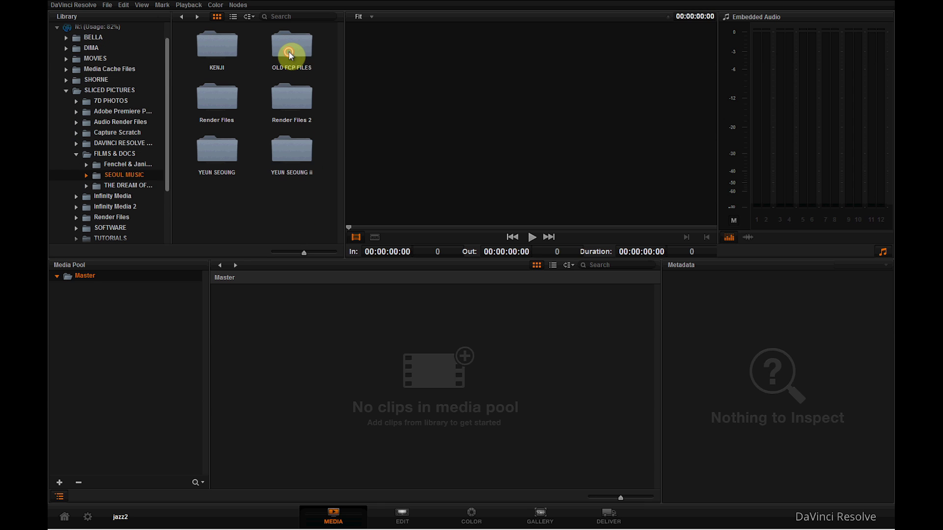
double_click(225, 149)
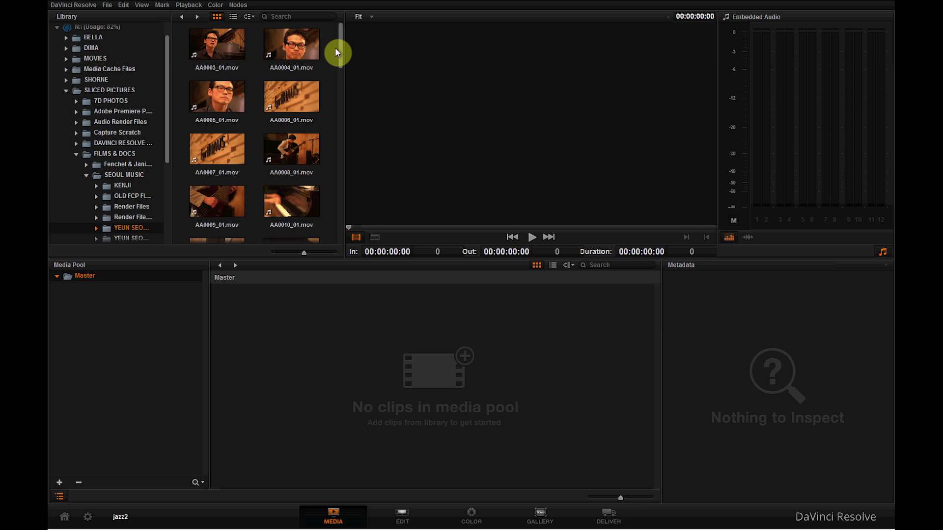
left_click(240, 47)
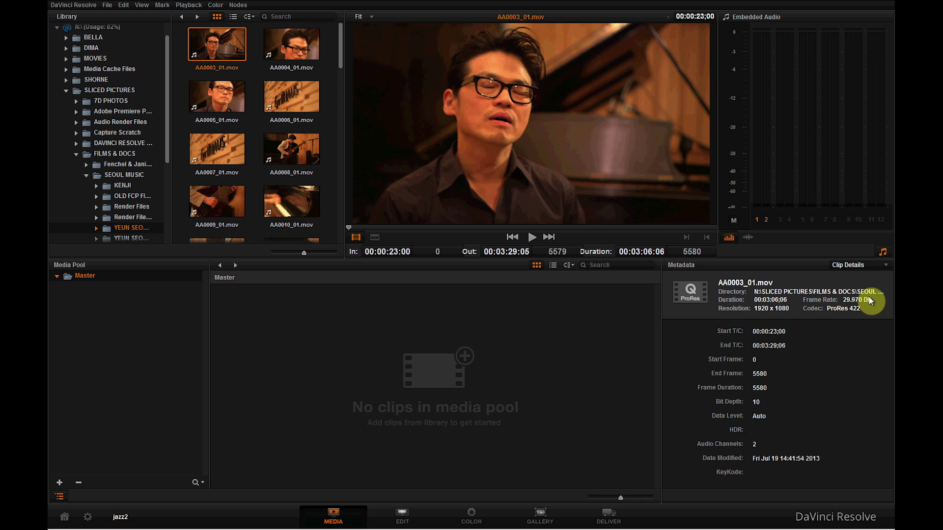
Revisit the master project settings and close them without changes
left_click(108, 5)
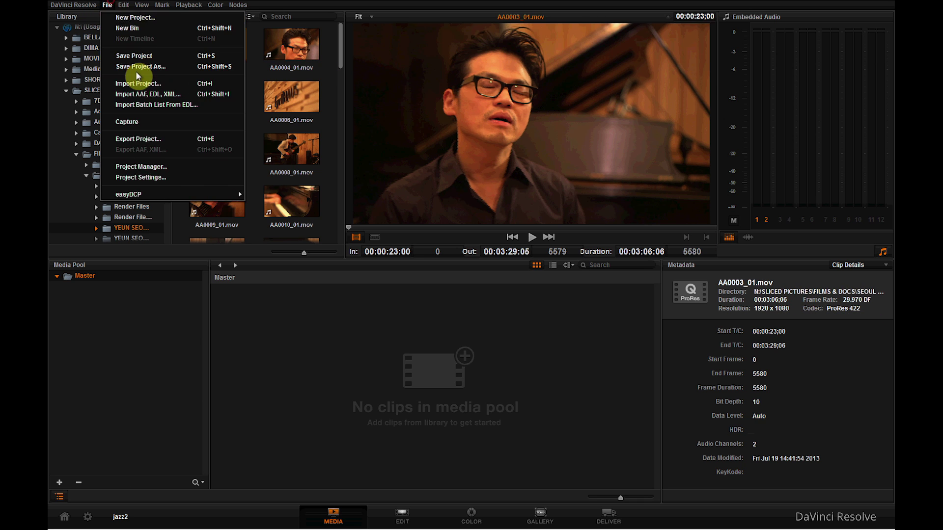
left_click(170, 180)
scroll(589, 234, "down", 3)
scroll(610, 231, "down", 4)
scroll(611, 234, "up", 3)
scroll(610, 234, "up", 3)
left_click(309, 108)
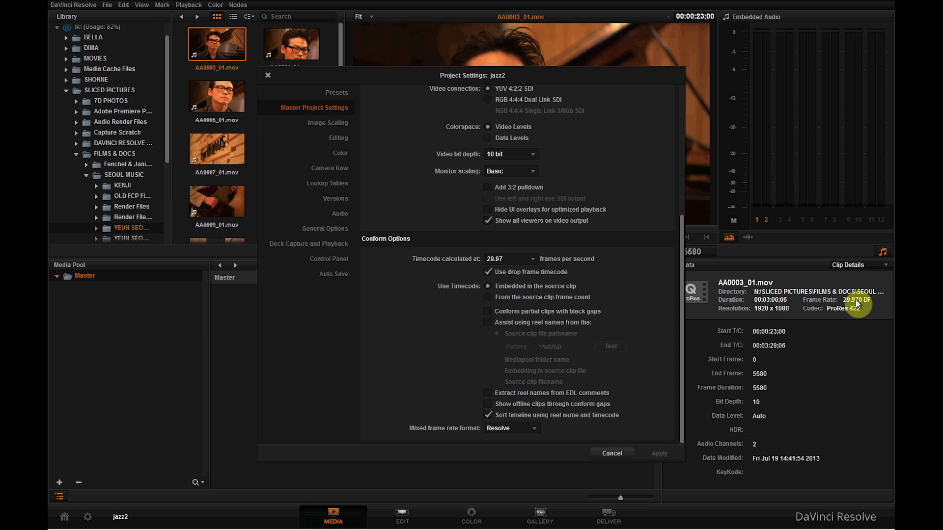
left_click(615, 455)
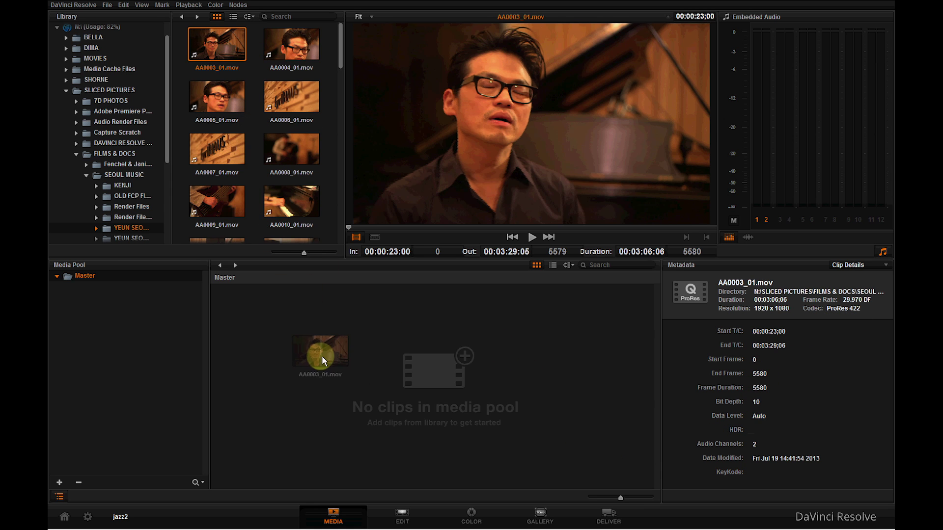
left_click_drag(327, 350, 312, 344)
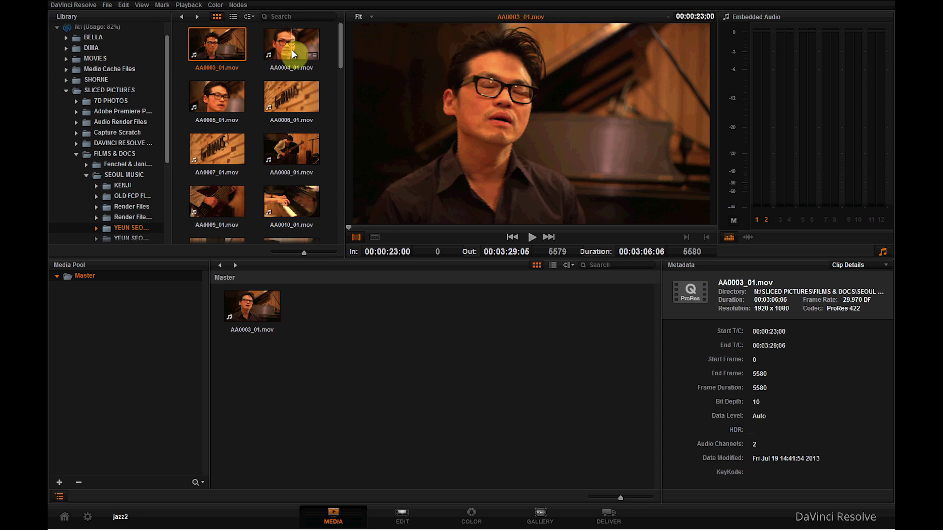
mouse_move(292, 50)
left_mouse_down()
mouse_move(363, 364)
mouse_move(342, 333)
left_mouse_up()
left_click_drag(224, 111, 416, 309)
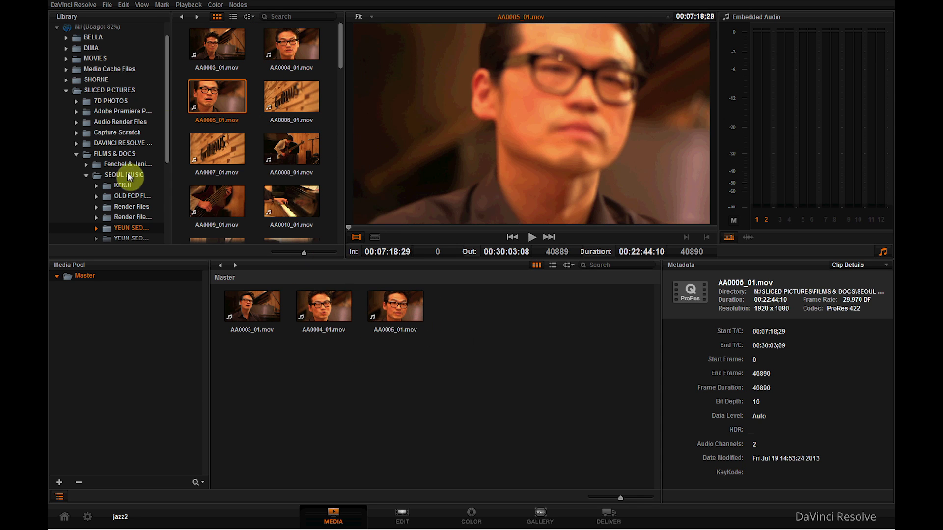
Add the AA0010, AA0009 and AA0011_01 KO clips from KENJI OMAE
left_click(123, 186)
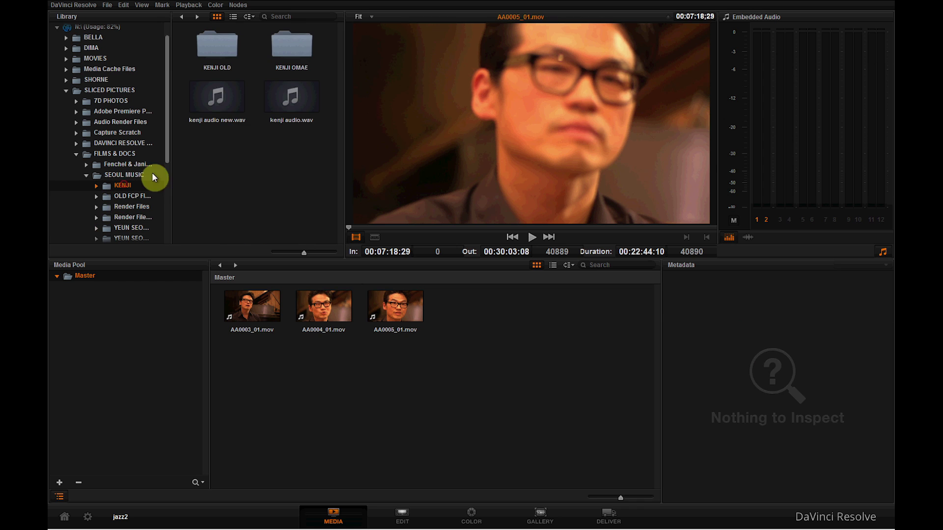
left_click(294, 46)
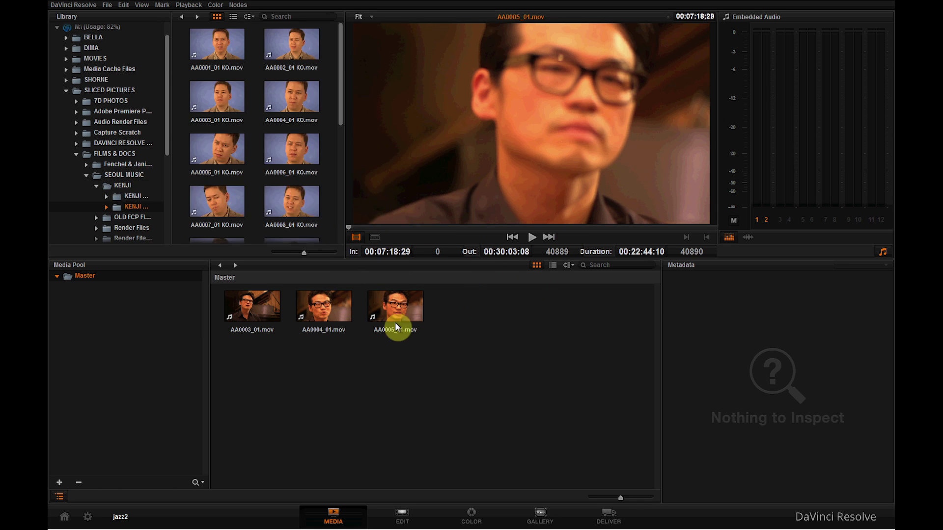
scroll(317, 110, "down", 2)
scroll(334, 109, "down", 2)
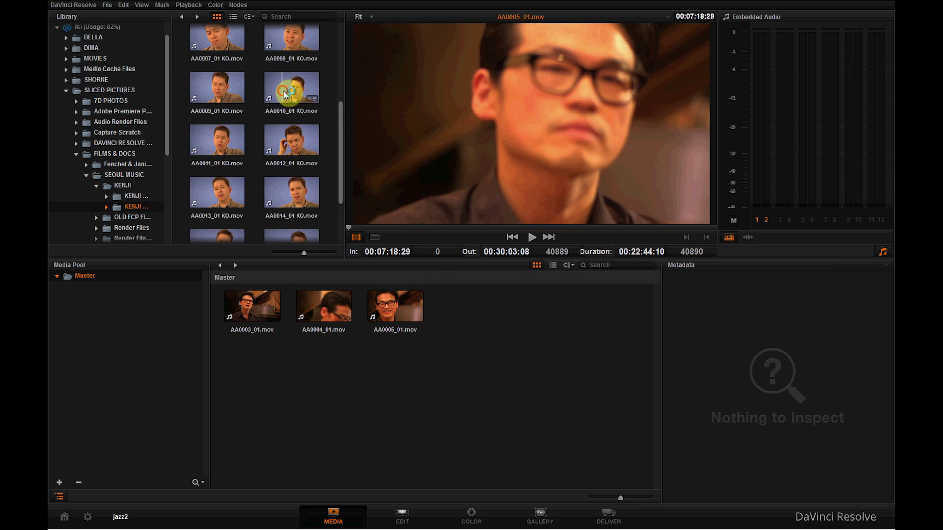
left_click_drag(288, 96, 494, 325)
left_click_drag(221, 99, 533, 333)
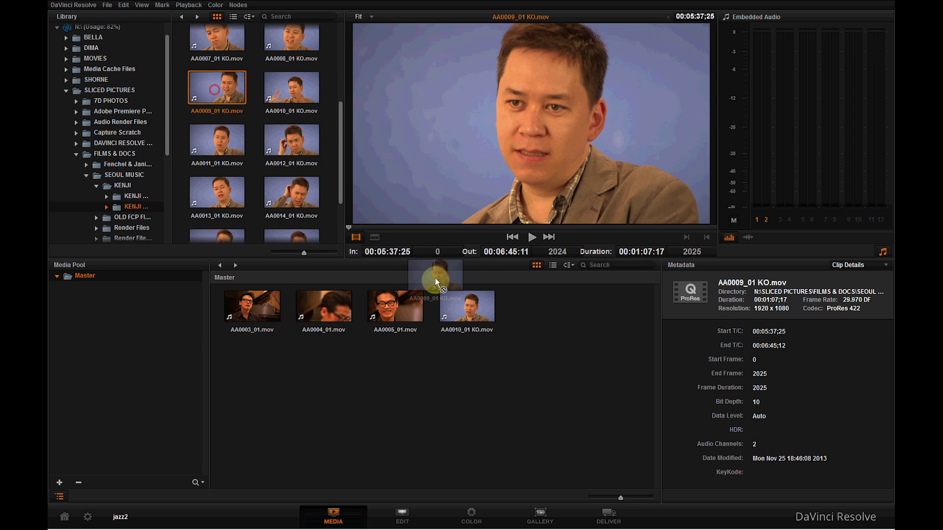
left_click_drag(214, 138, 596, 363)
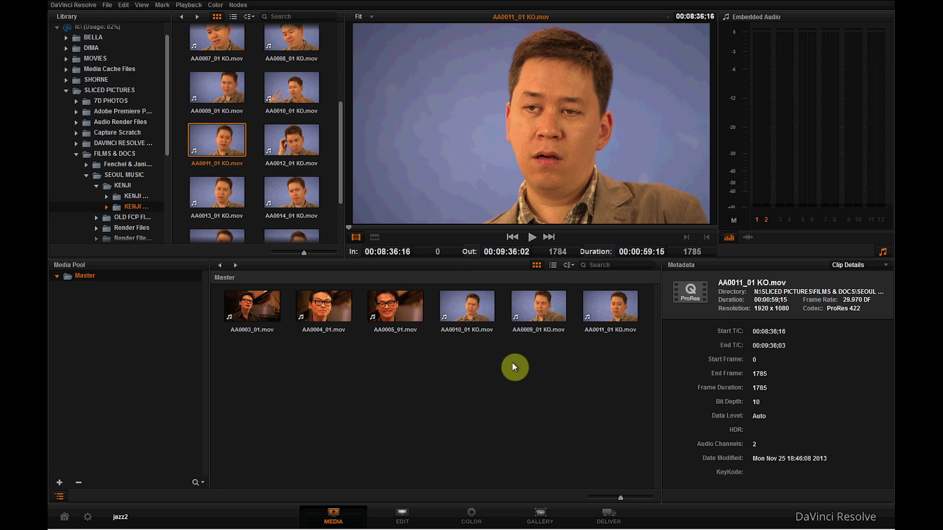
Select the six Media Pool clips and load AA0005_01.mov into the viewer
left_click_drag(605, 351, 259, 306)
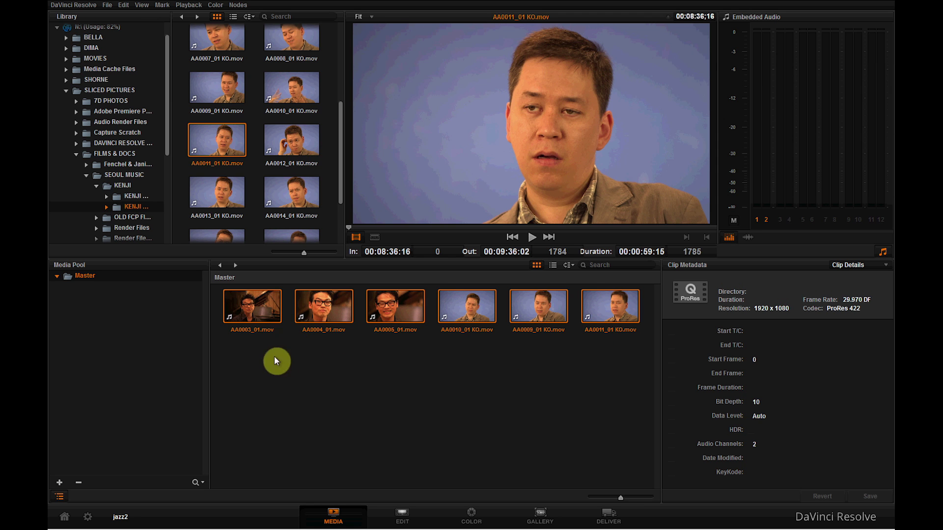
mouse_move(243, 390)
left_mouse_down()
mouse_move(540, 299)
mouse_move(631, 294)
left_mouse_up()
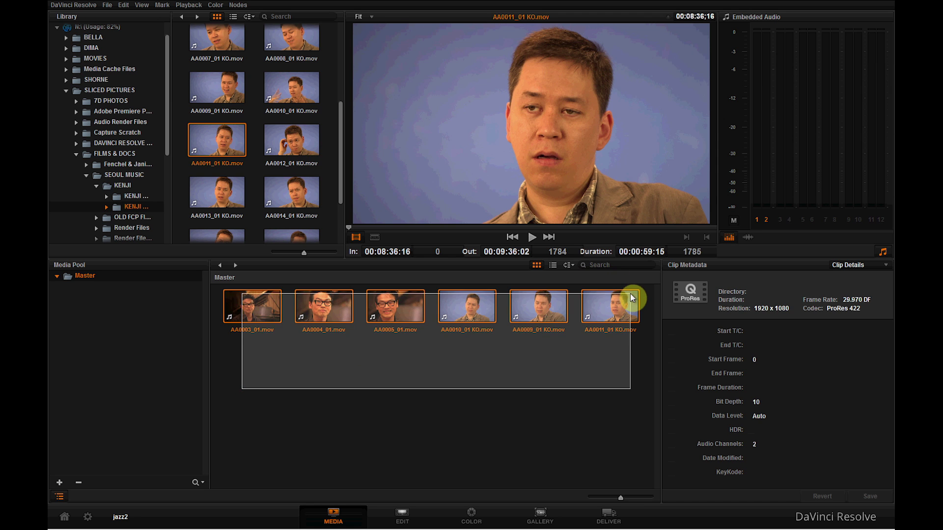
left_click(608, 364)
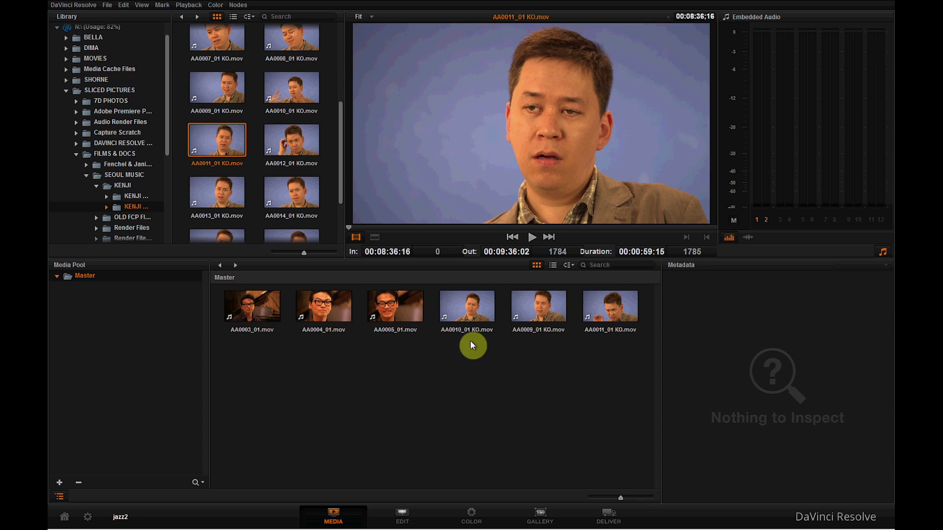
left_click(393, 316)
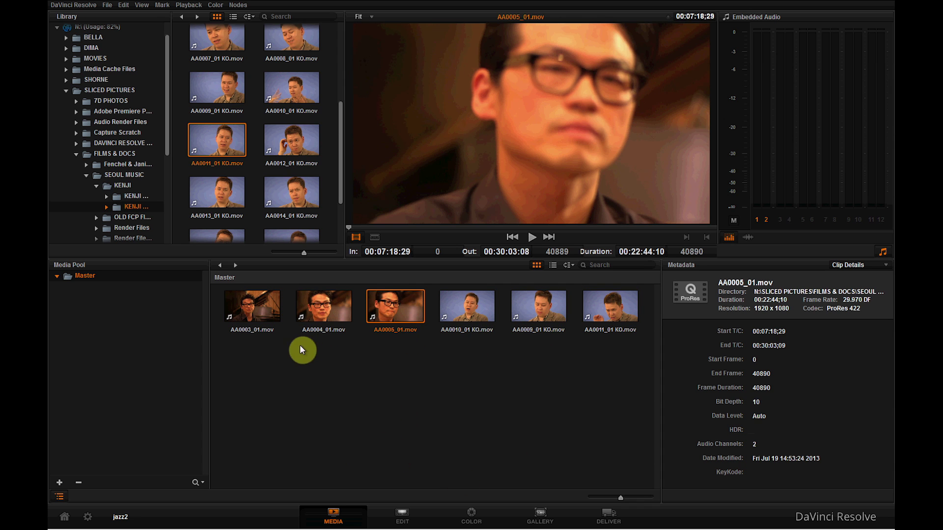
left_click_drag(259, 382, 595, 316)
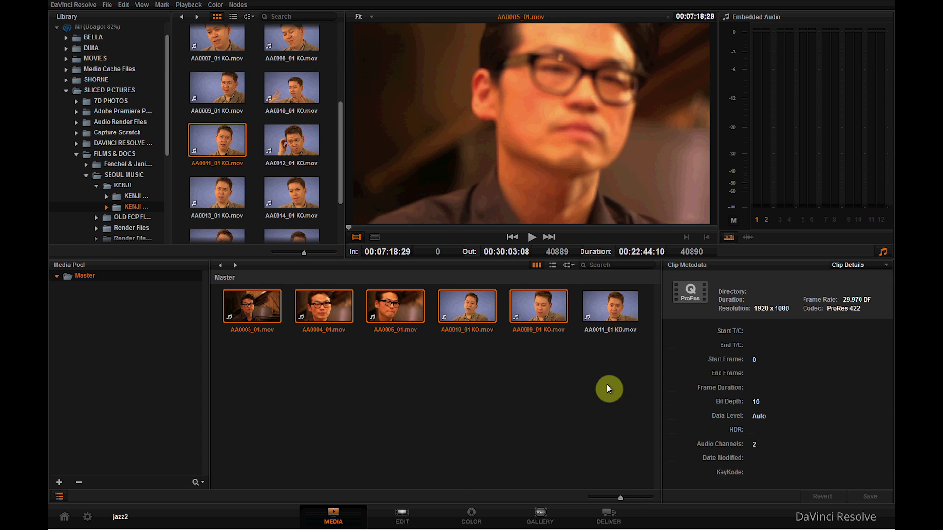
key("alt+Tab")
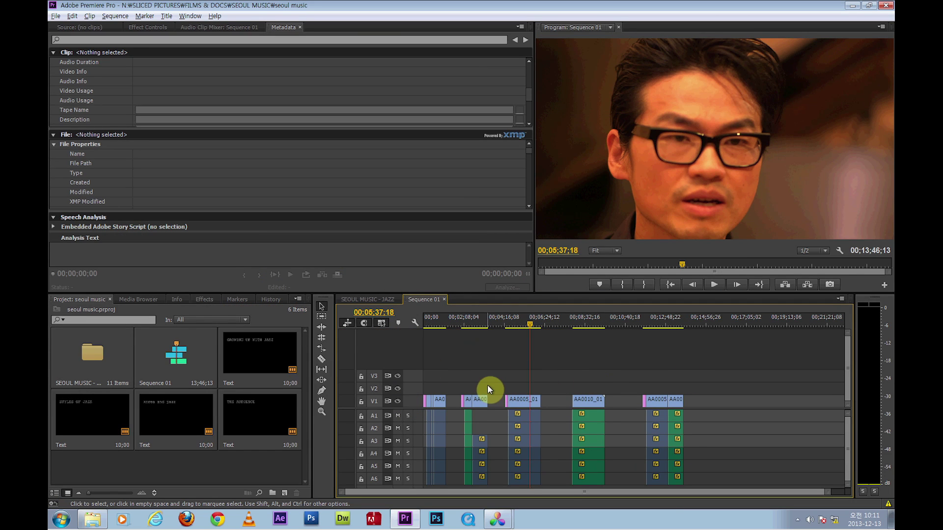
key("z")
left_click(487, 385)
mouse_move(463, 323)
left_mouse_down()
mouse_move(530, 321)
mouse_move(499, 319)
mouse_move(512, 320)
left_mouse_up()
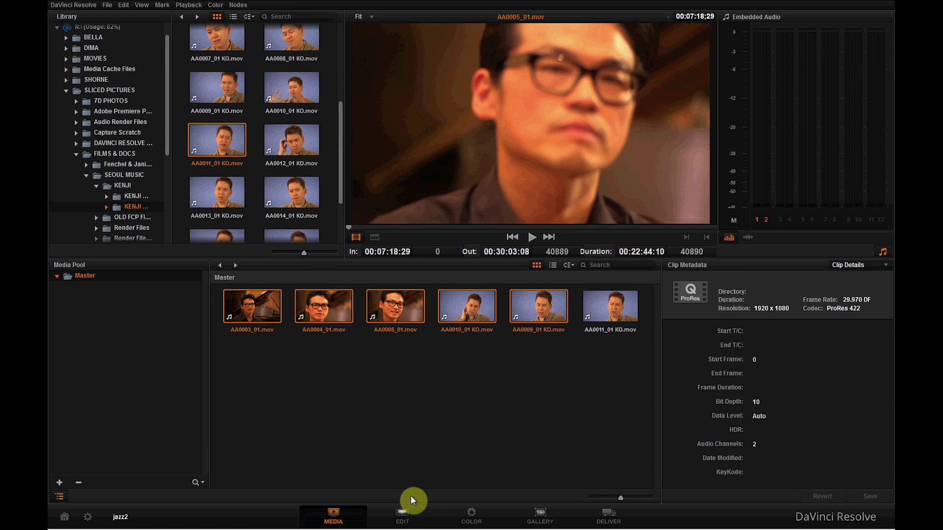
On the Edit page, choose N:\jazz2.xml for AAF/EDL/XML import
left_click(402, 516)
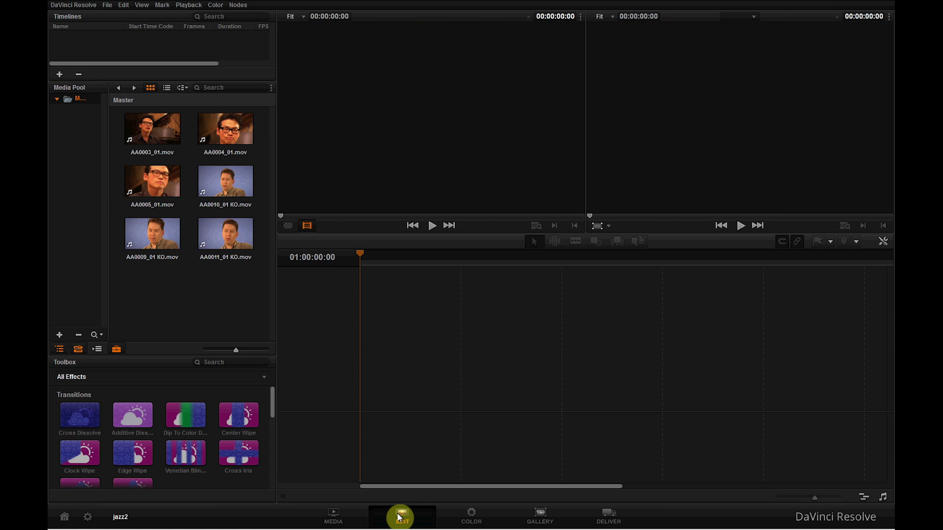
left_click(107, 5)
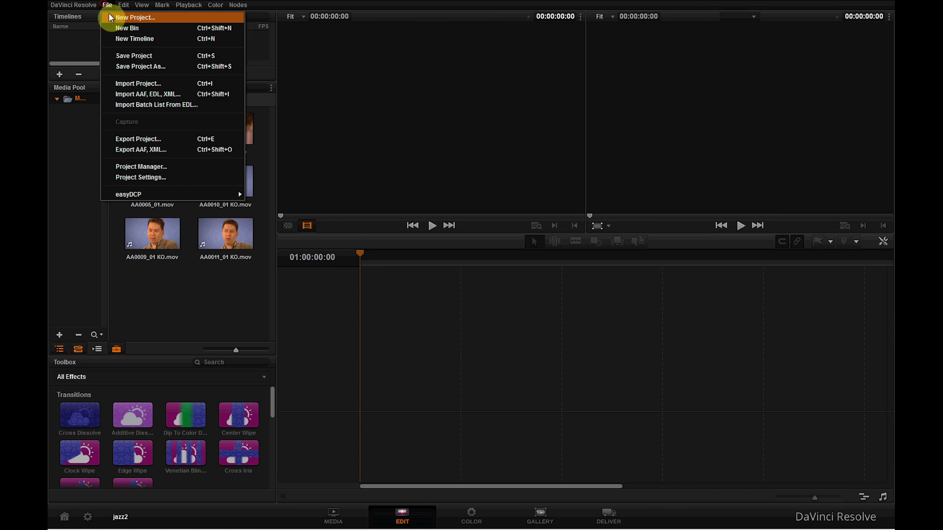
left_click(204, 96)
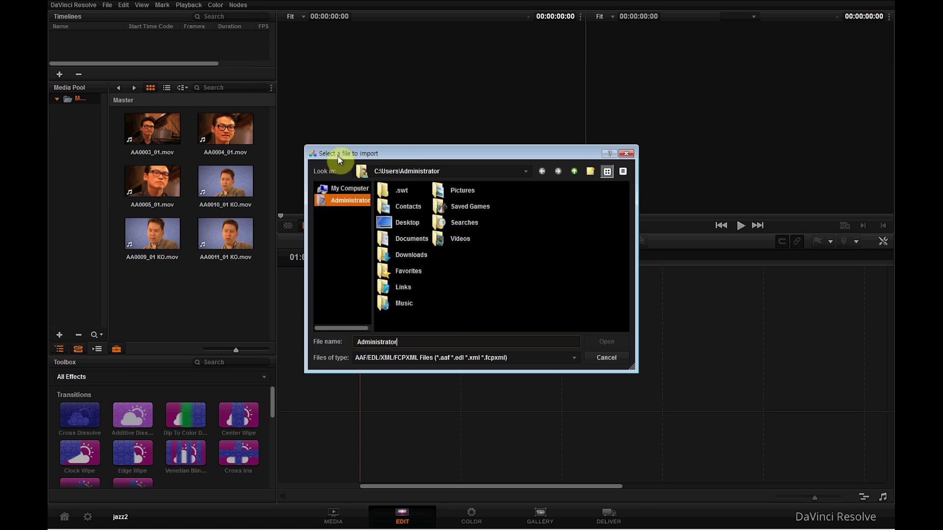
left_click(344, 190)
double_click(474, 209)
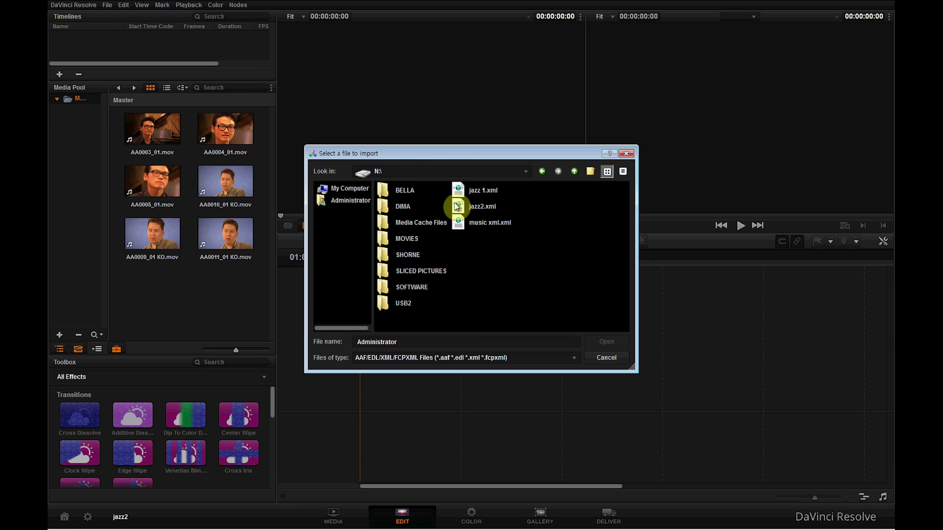
left_click(484, 206)
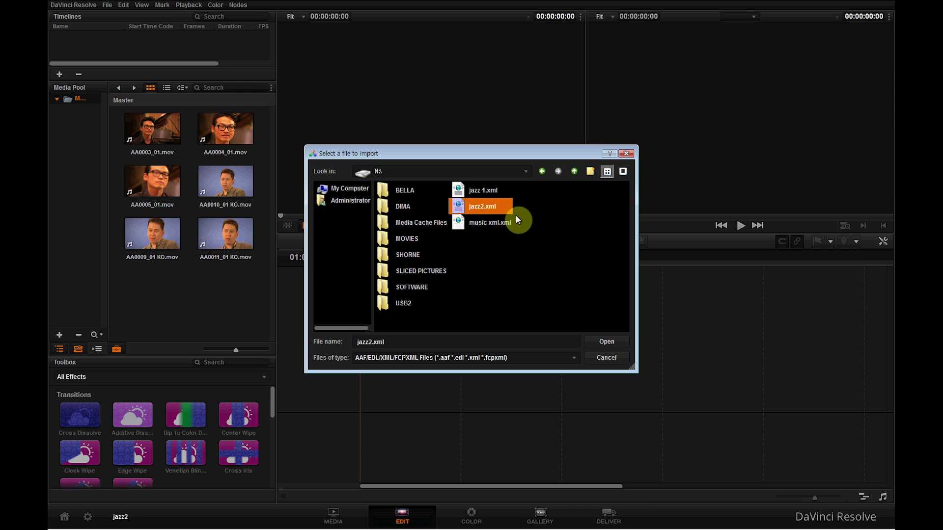
left_click(602, 340)
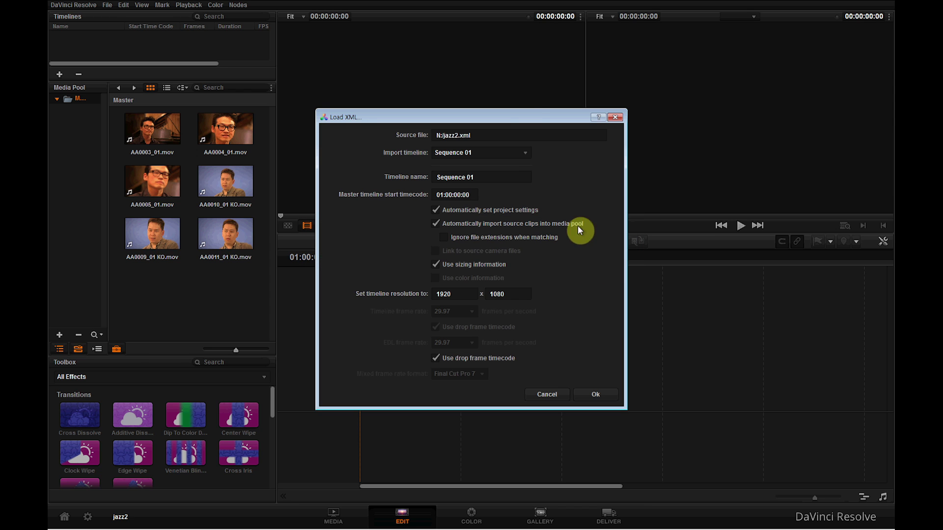
Check the 1920x1080 timeline resolution fields and confirm the import
left_click_drag(515, 117, 468, 46)
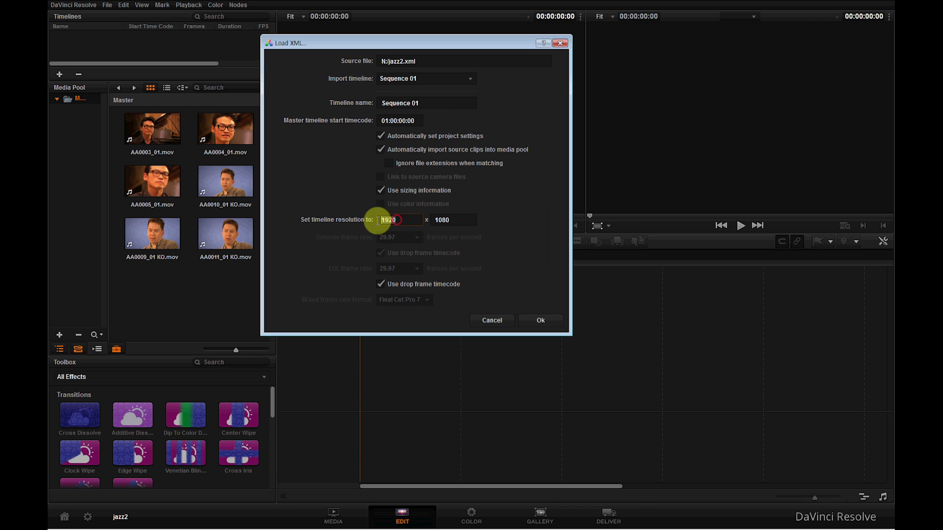
double_click(457, 222)
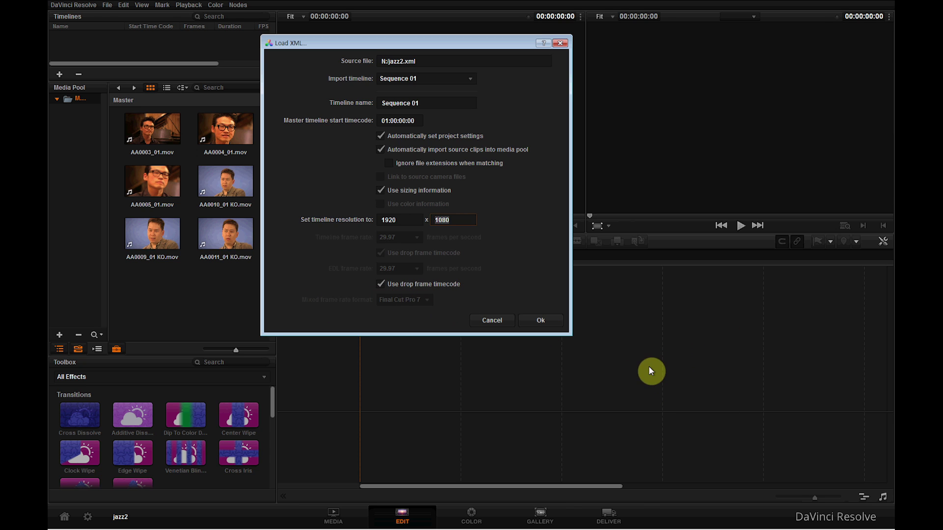
left_click(544, 322)
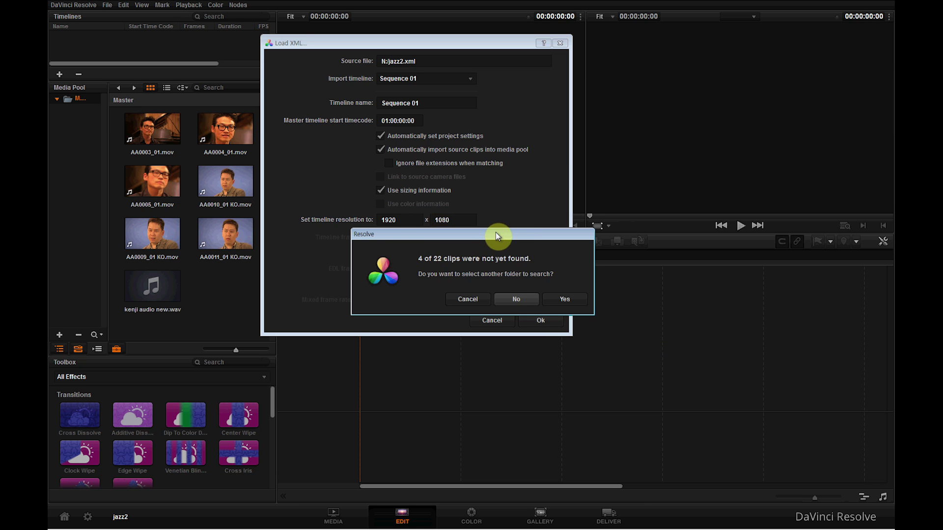
left_click_drag(495, 234, 498, 173)
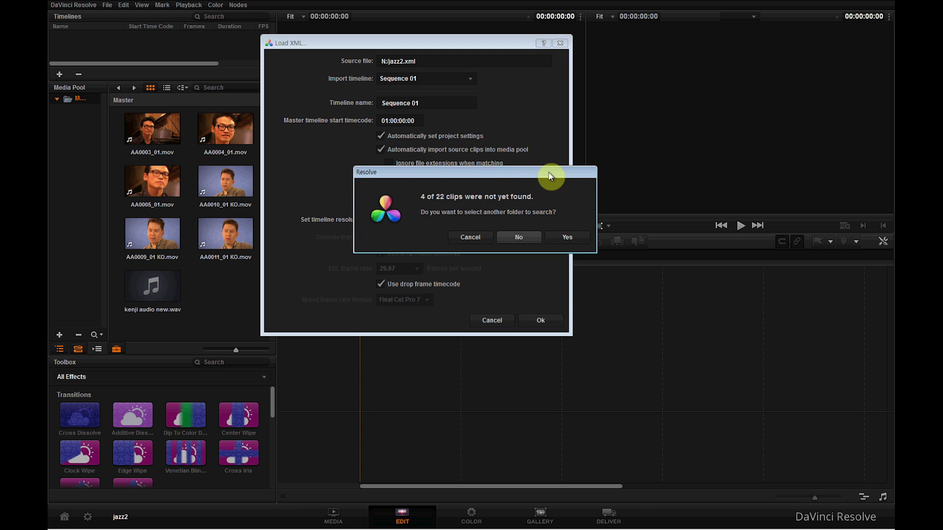
left_click_drag(549, 175, 567, 187)
key("alt+Tab")
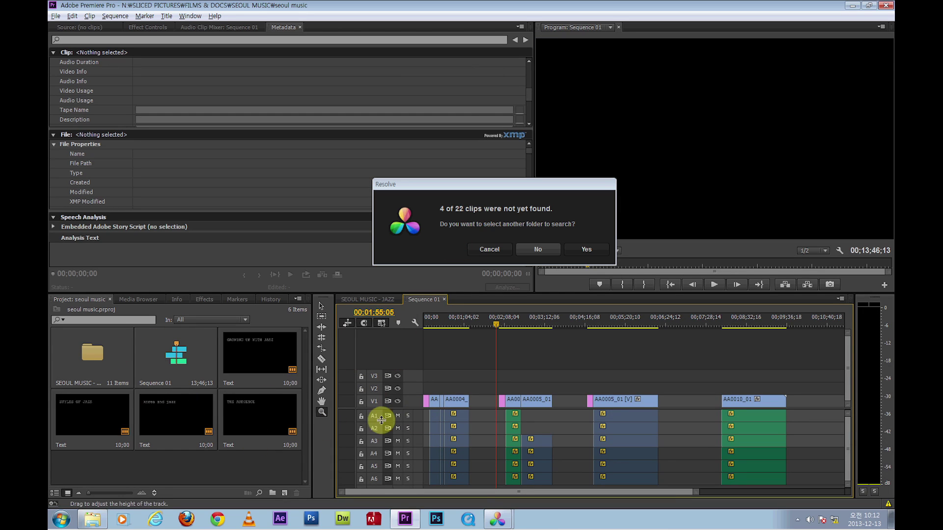
double_click(109, 352)
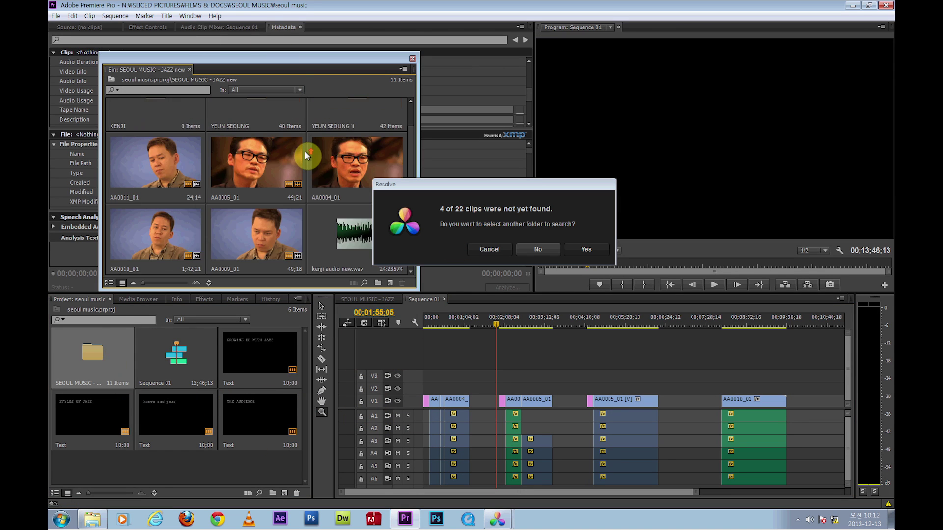
scroll(304, 152, "up", 1)
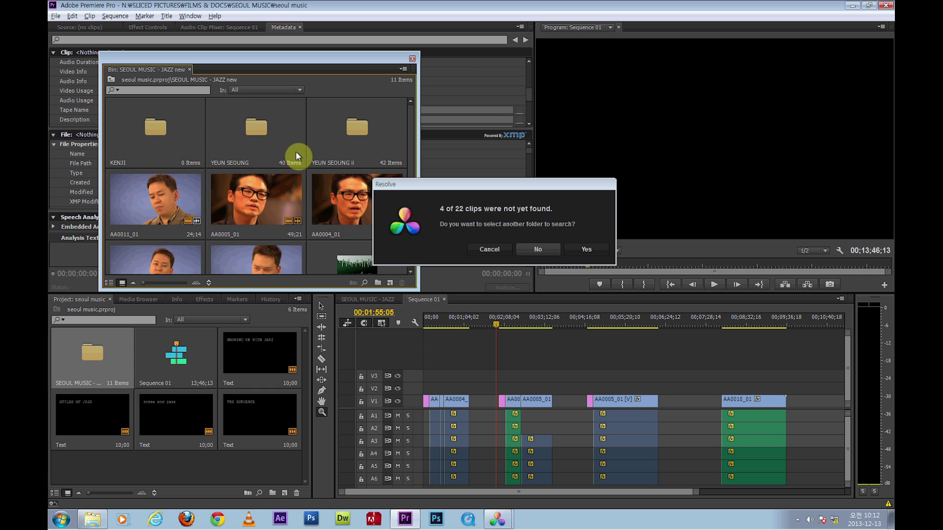
left_click_drag(288, 57, 272, 40)
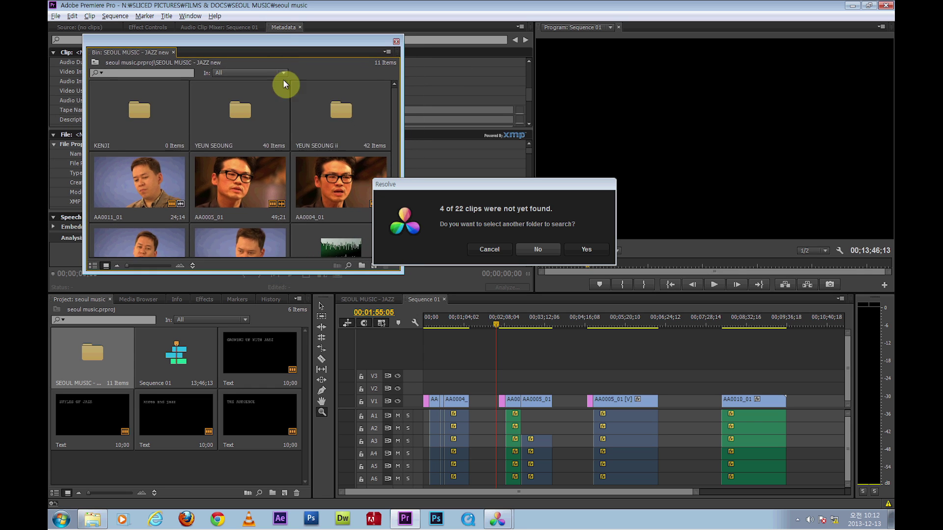
scroll(280, 111, "down", 2)
scroll(271, 129, "up", 2)
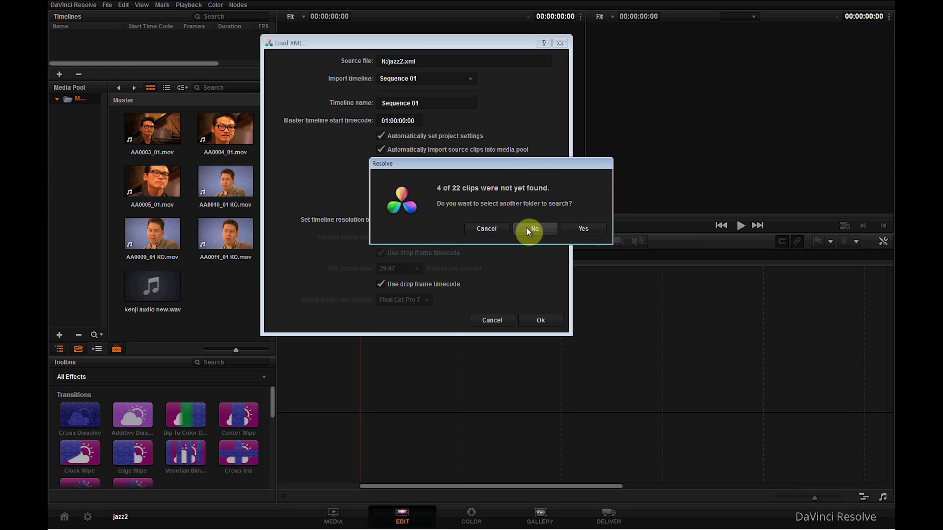
Decline searching another folder and review the failed Text clip links in the log
left_click(544, 229)
left_click(357, 189)
left_click(368, 207)
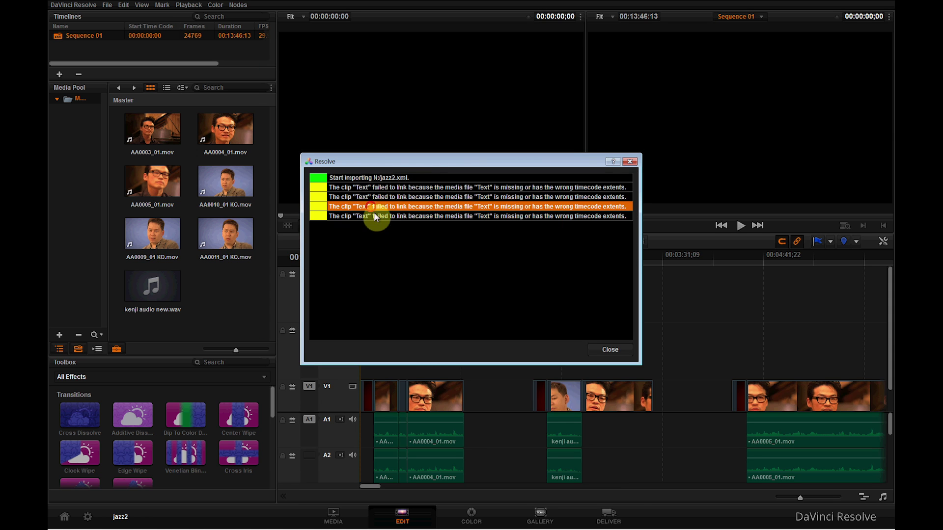
left_click(368, 177)
Close the import log, then zoom out and scrub through Sequence 01
left_click(611, 350)
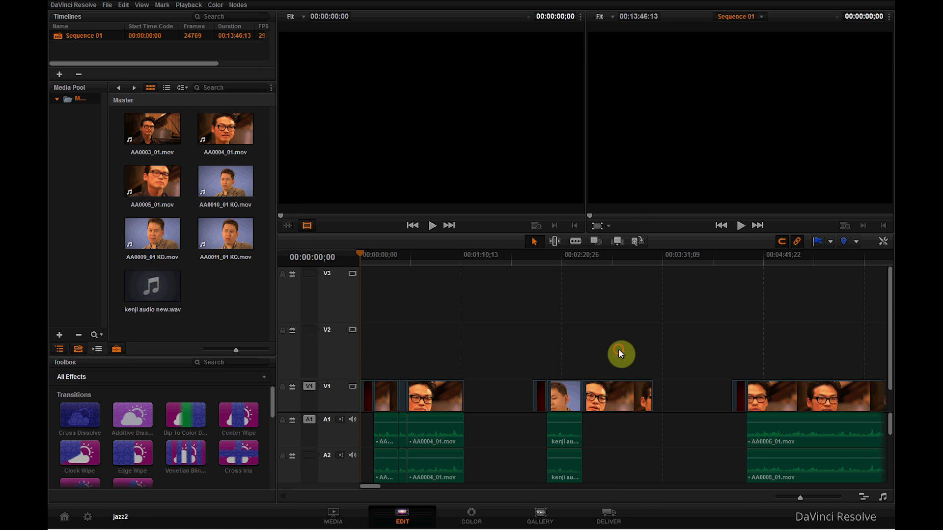
left_click_drag(561, 256, 568, 256)
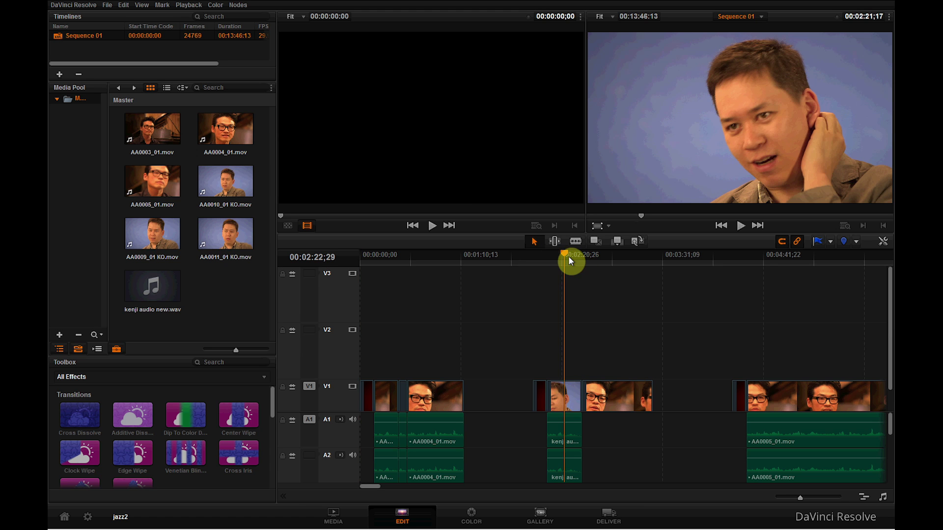
left_click(408, 256)
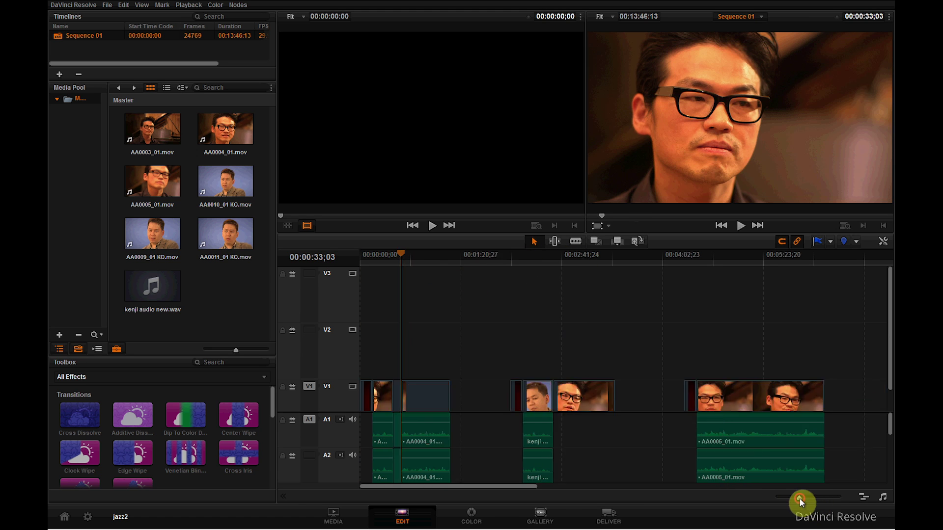
mouse_move(799, 499)
left_mouse_down()
mouse_move(780, 497)
mouse_move(792, 496)
left_mouse_up()
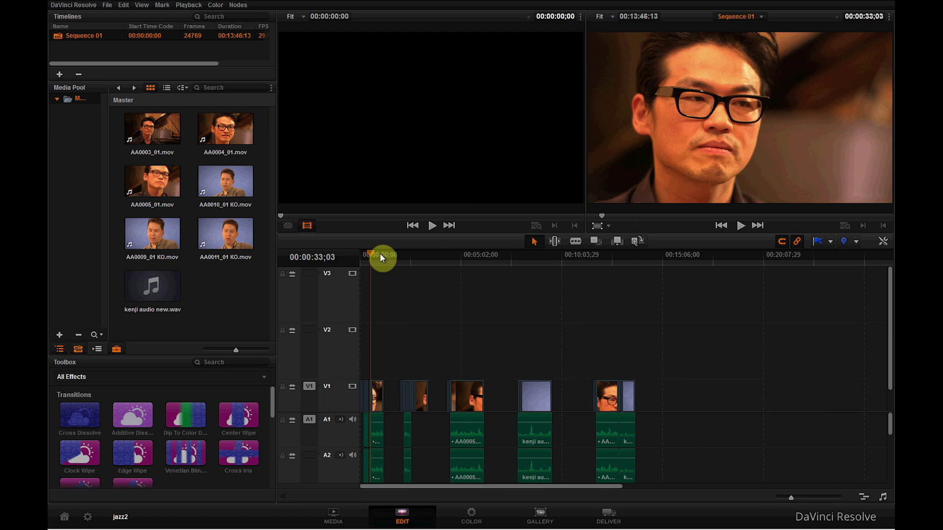
mouse_move(380, 254)
left_mouse_down()
mouse_move(491, 270)
mouse_move(632, 253)
mouse_move(609, 257)
left_mouse_up()
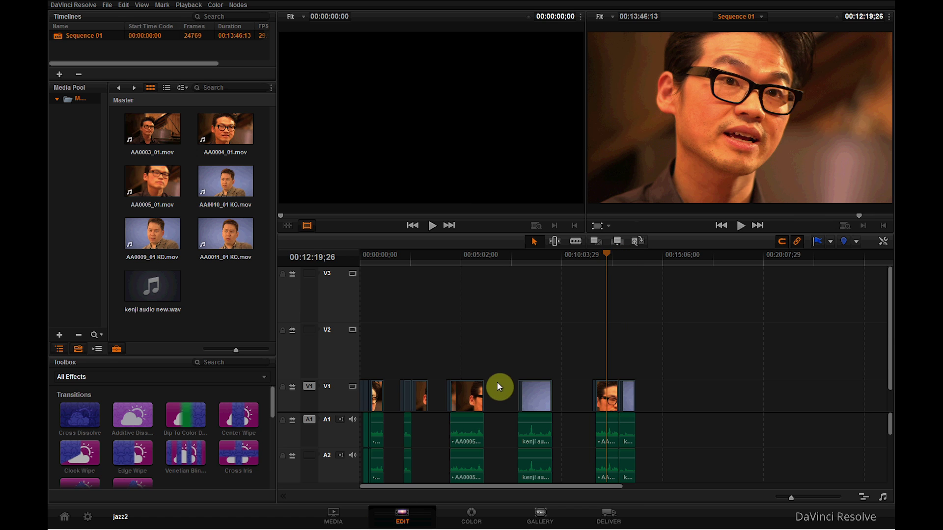
On the Color page, select clips 04 and 01 and show the PowerGrade album's stills
left_click(474, 516)
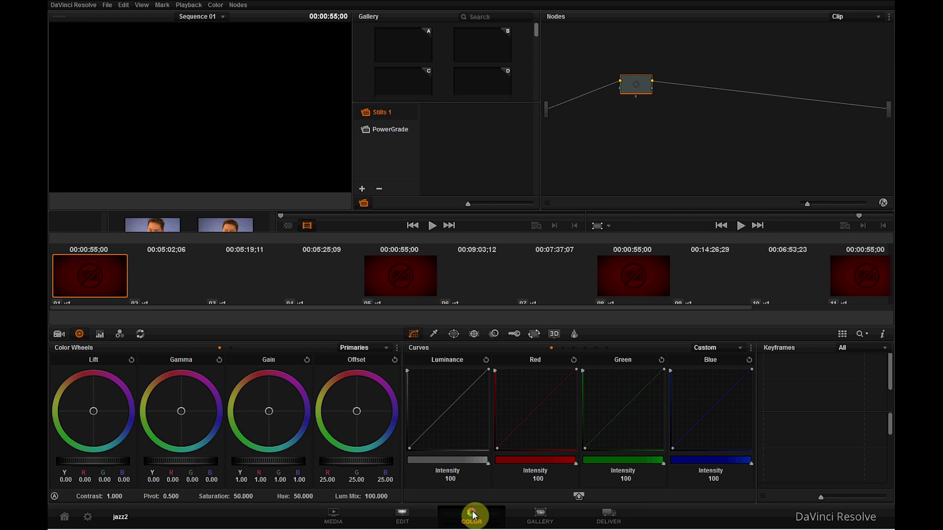
left_click(166, 282)
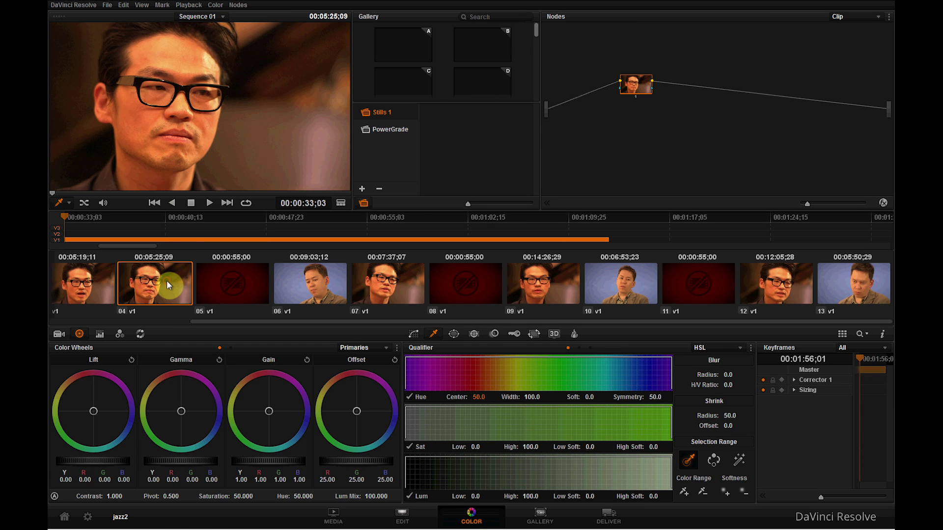
left_click(374, 127)
left_click(56, 258)
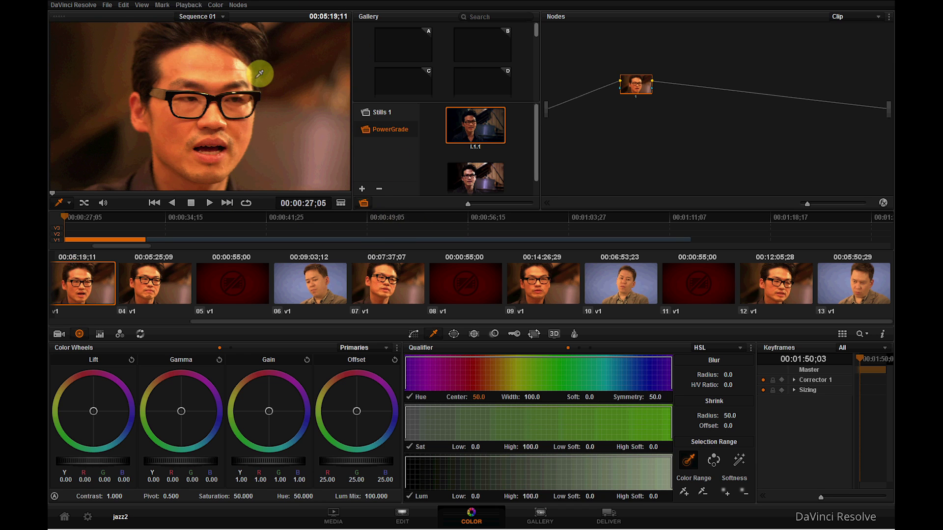
Select stills 1.5.1 and 1.1.1, put clip 07 up, and browse back to PowerGrade
left_click(475, 172)
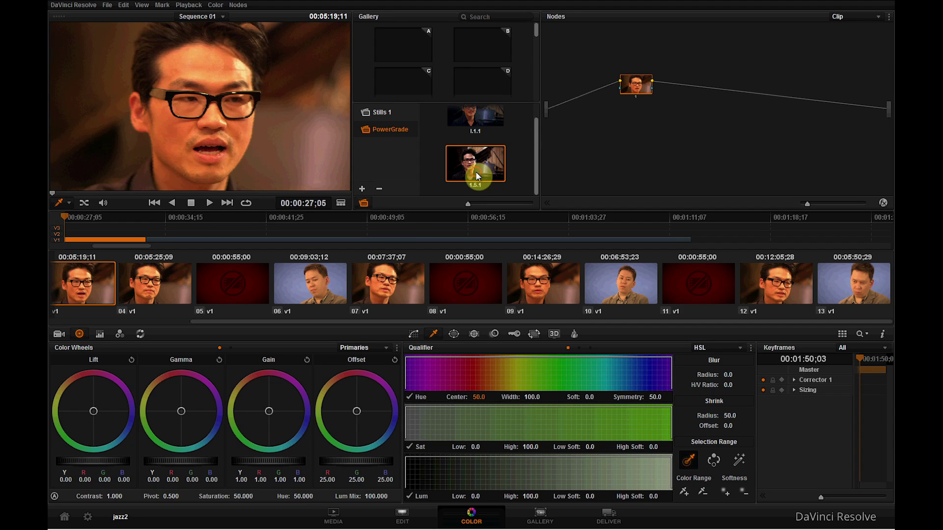
left_click(488, 107)
left_click(168, 285)
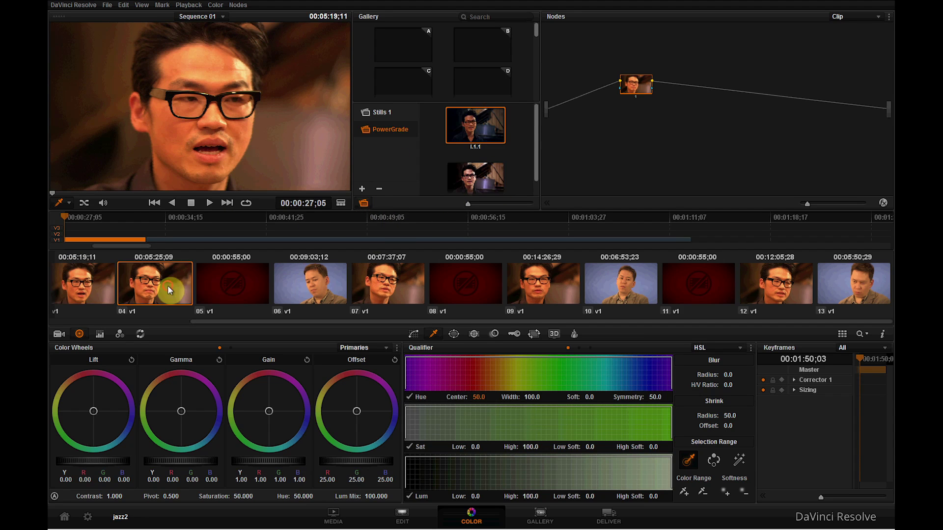
left_click(390, 286)
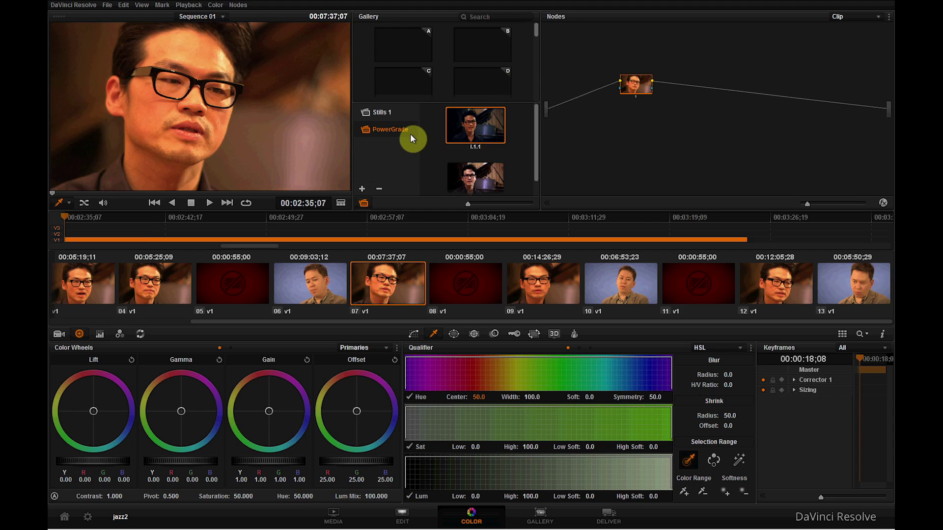
left_click(407, 116)
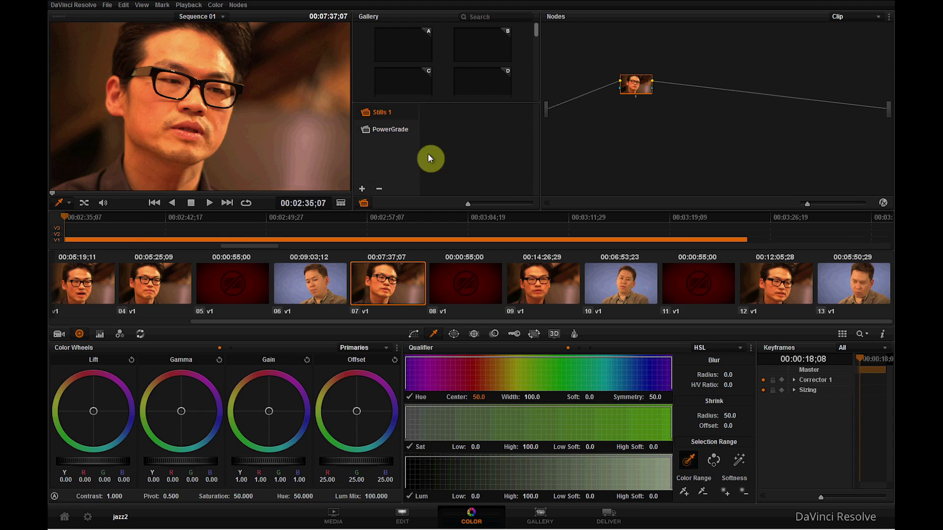
left_click(399, 130)
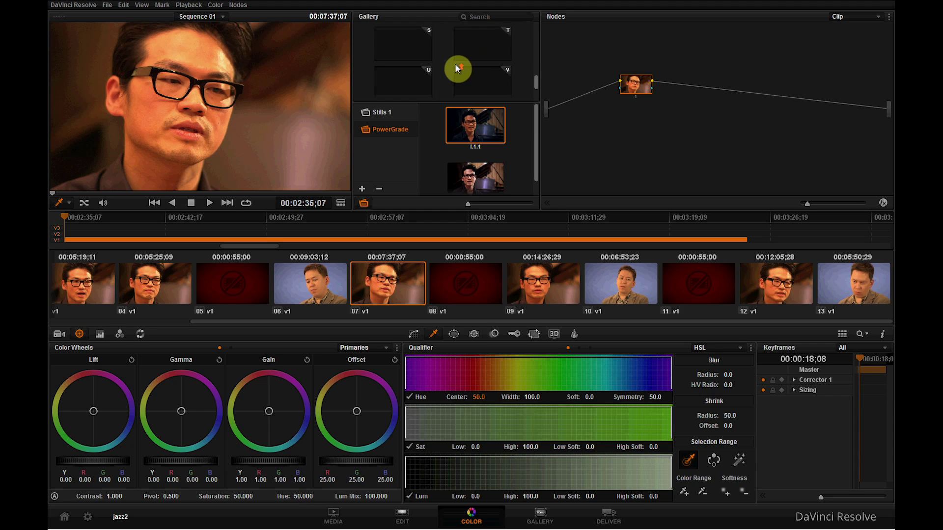
Check the full Gallery page of stills and looks, then return to the Color page
left_click(388, 110)
left_click(393, 127)
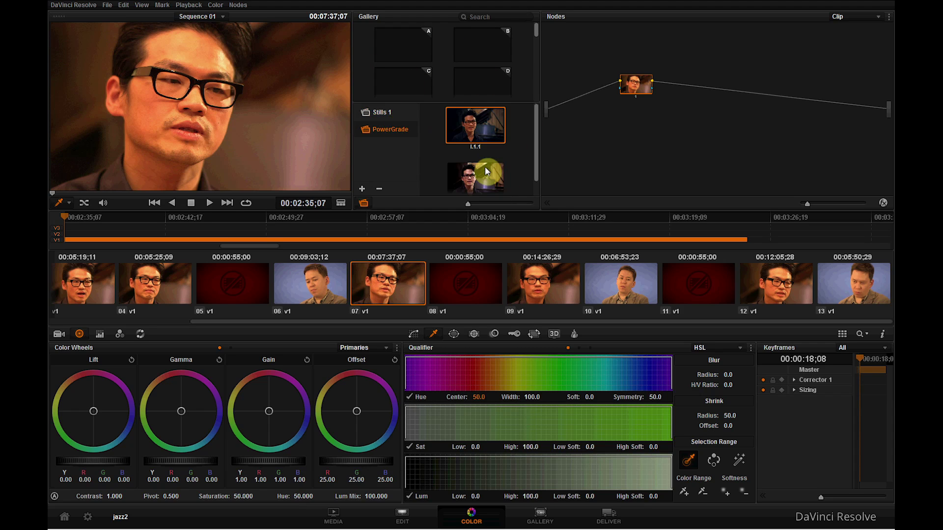
left_click(539, 516)
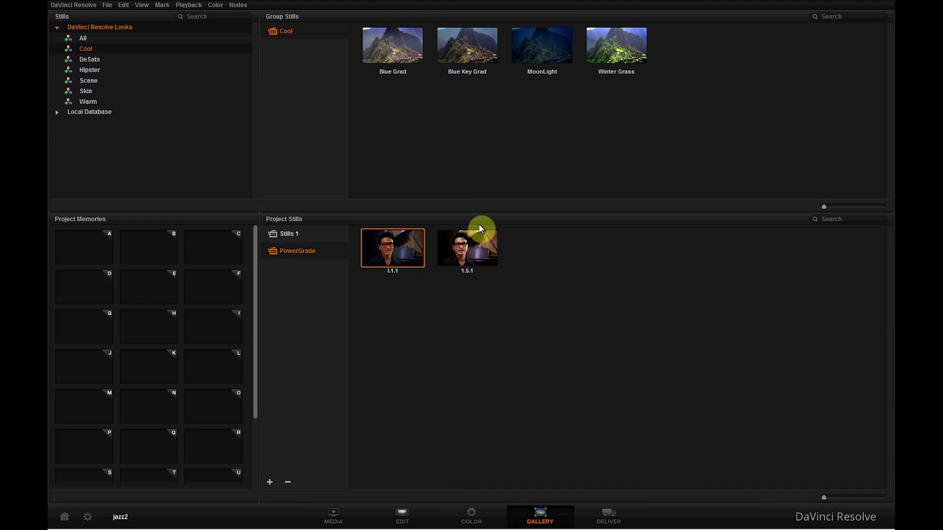
left_click(472, 516)
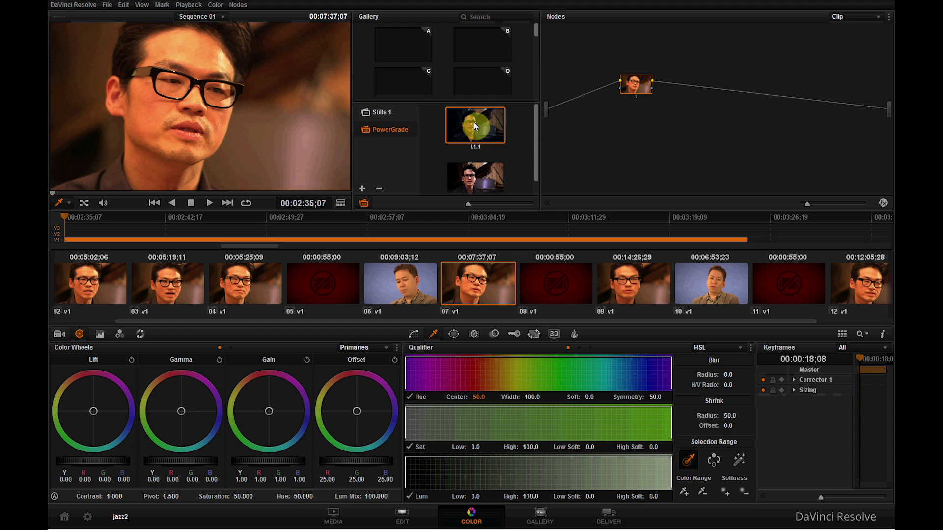
Drop still 1.1.1's grade into the node graph and shift clip 04's corrector node left
left_click_drag(469, 130, 664, 92)
left_click(249, 284)
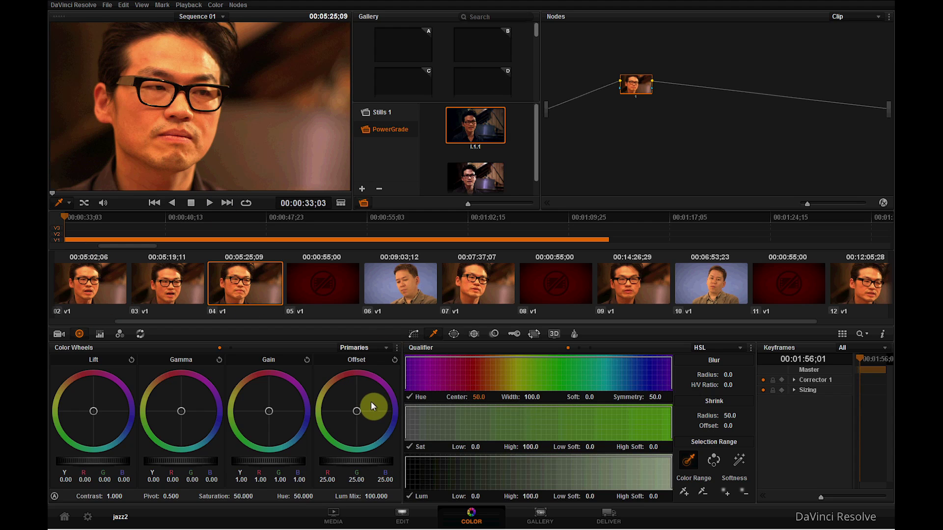
left_click_drag(635, 85, 589, 86)
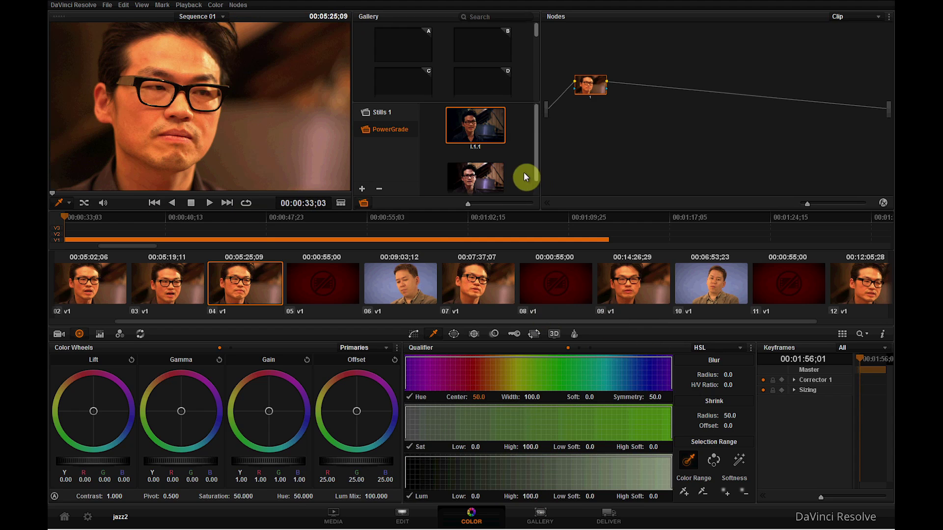
scroll(517, 166, "down", 1)
scroll(525, 156, "up", 1)
scroll(526, 156, "down", 1)
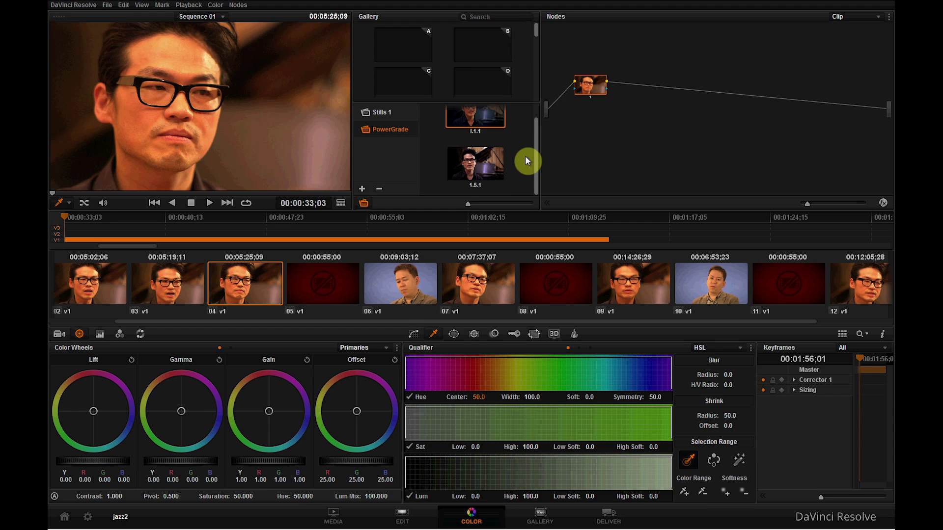
scroll(526, 156, "up", 1)
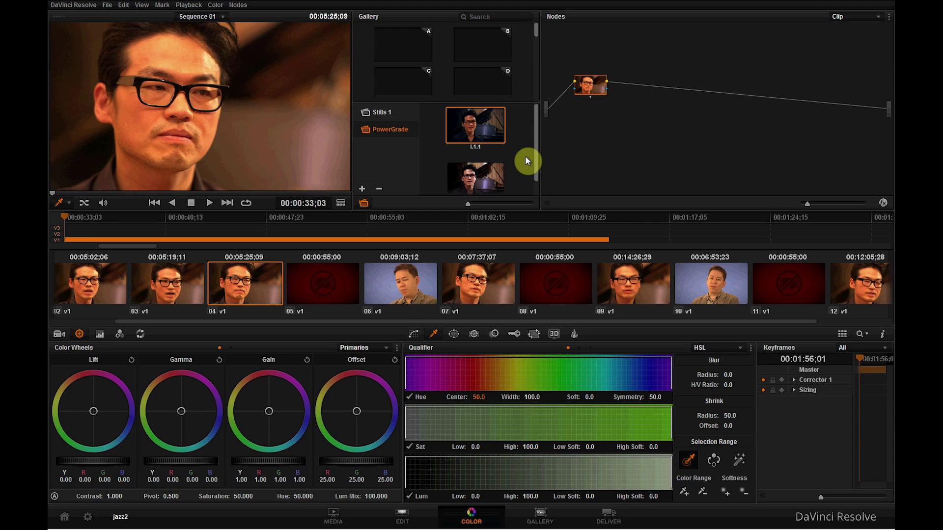
scroll(526, 156, "down", 1)
scroll(525, 156, "up", 1)
scroll(525, 155, "down", 1)
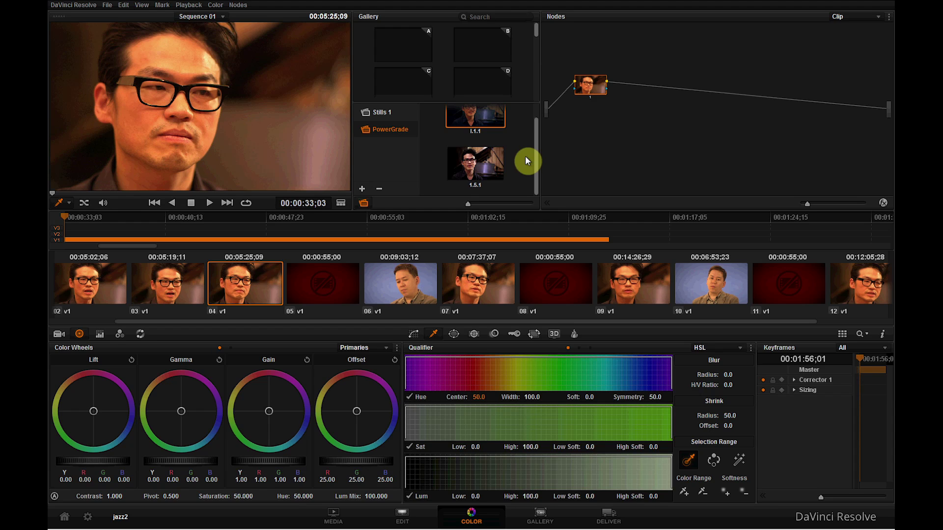
scroll(525, 161, "up", 1)
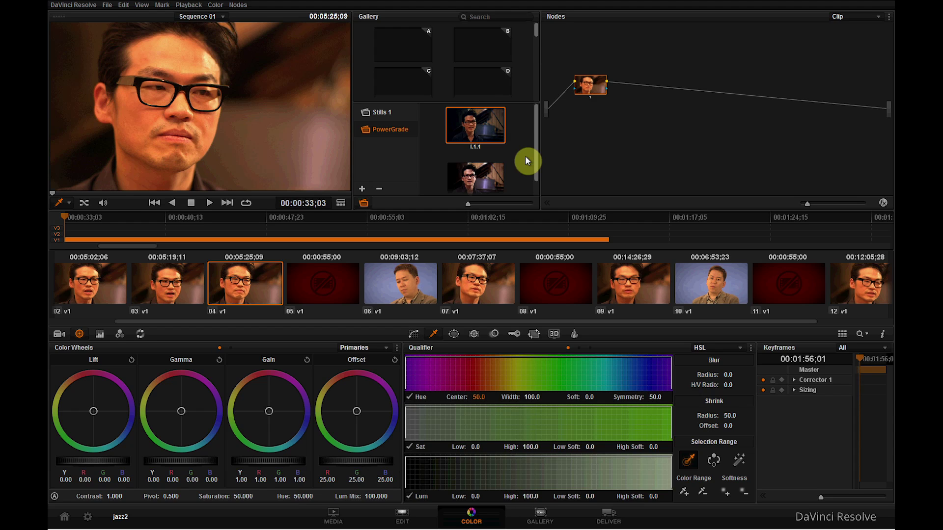
Show clip 04's Camera Raw decode settings and nudge its corrector node slightly
left_click(59, 335)
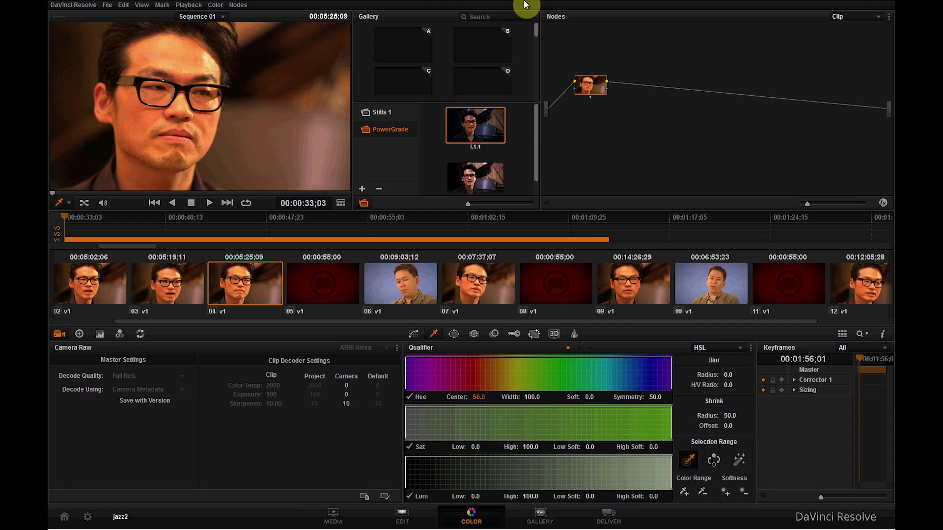
mouse_move(587, 87)
left_mouse_down()
mouse_move(595, 89)
mouse_move(589, 74)
left_mouse_up()
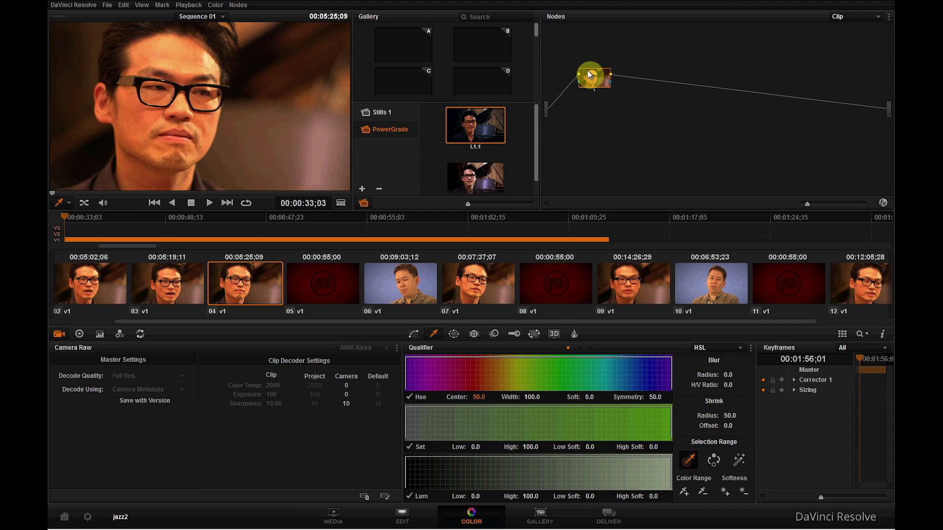